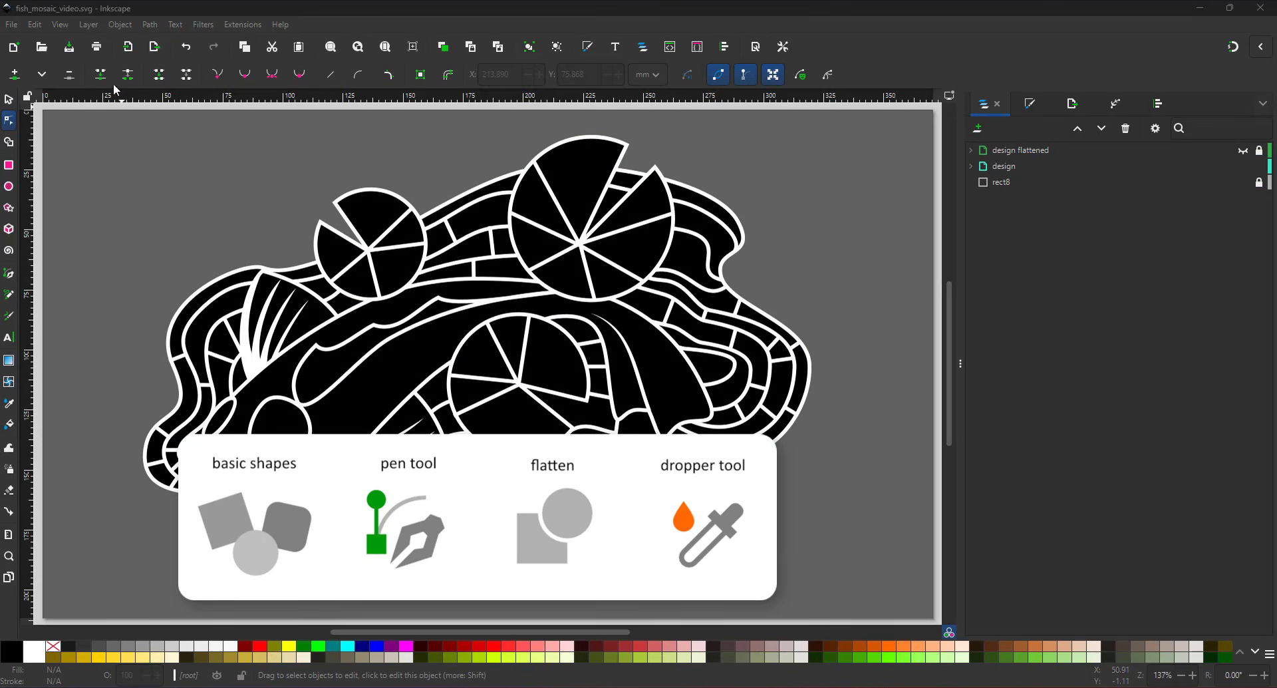
# - Try moving the large background shape behind the fish aside, undo the move, and hide that shape
pyautogui.click(9, 100)
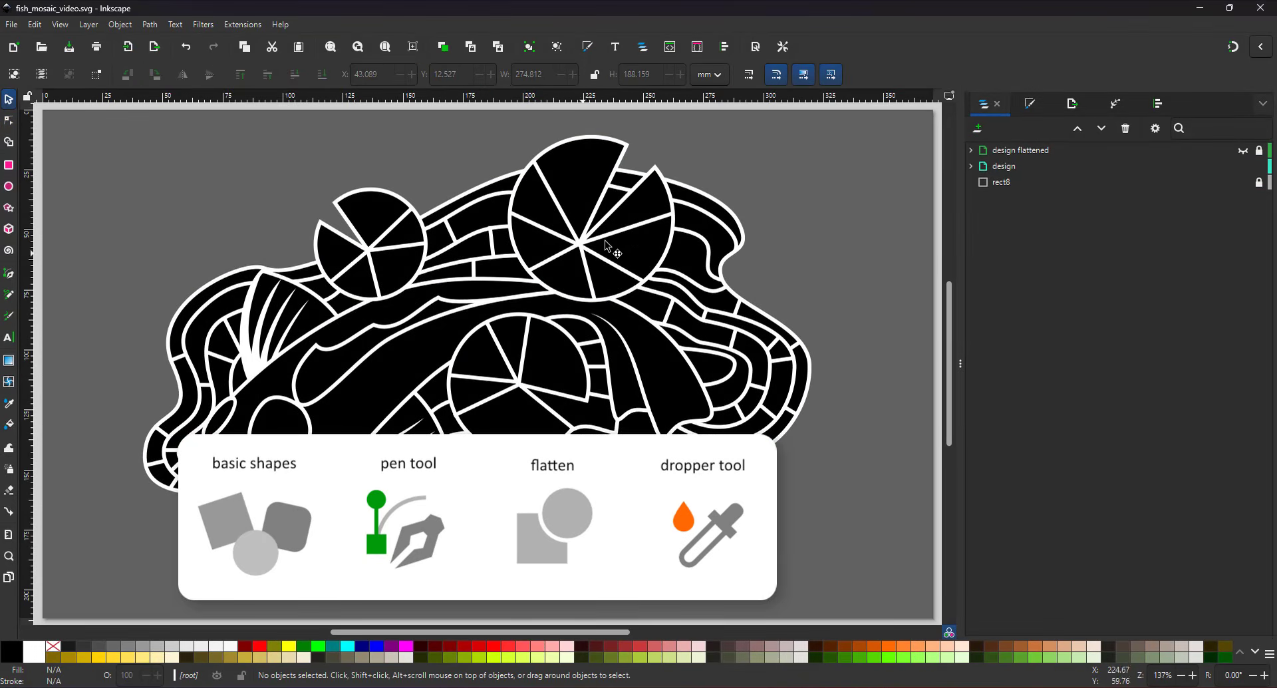
pyautogui.click(707, 192)
pyautogui.moveTo(708, 193); pyautogui.dragTo(821, 205)
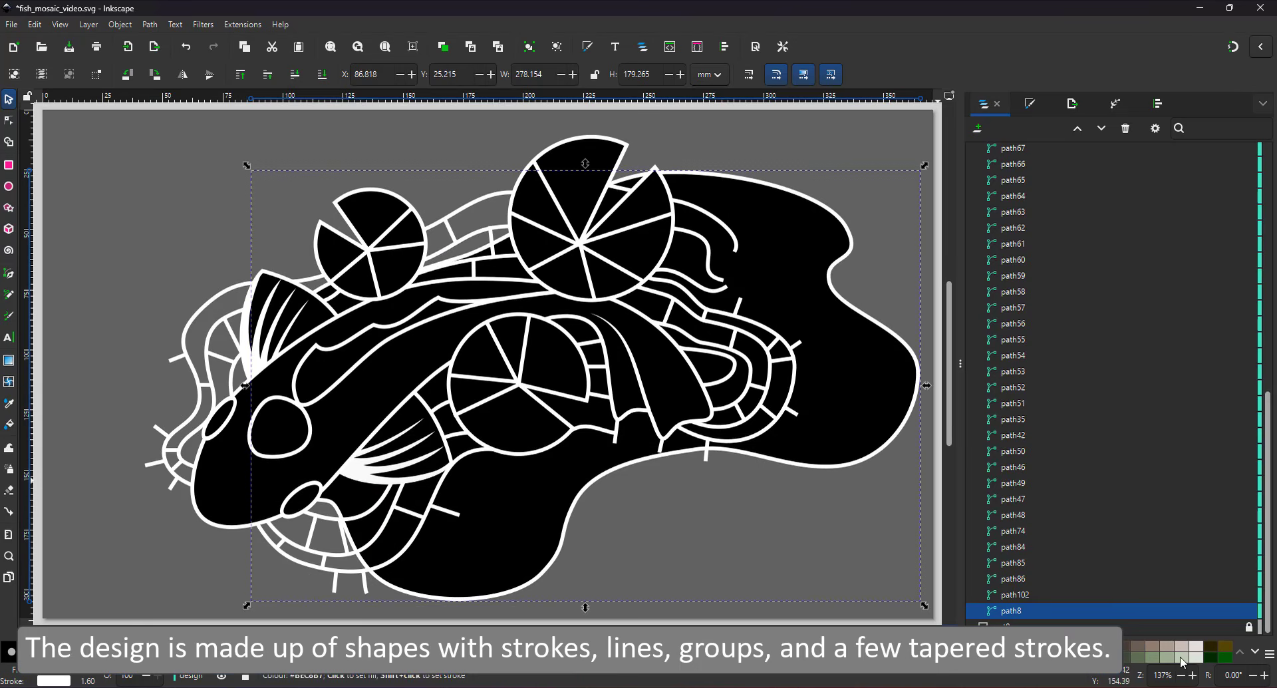
pyautogui.hotkey('ctrl', 'z')
pyautogui.click(1234, 612)
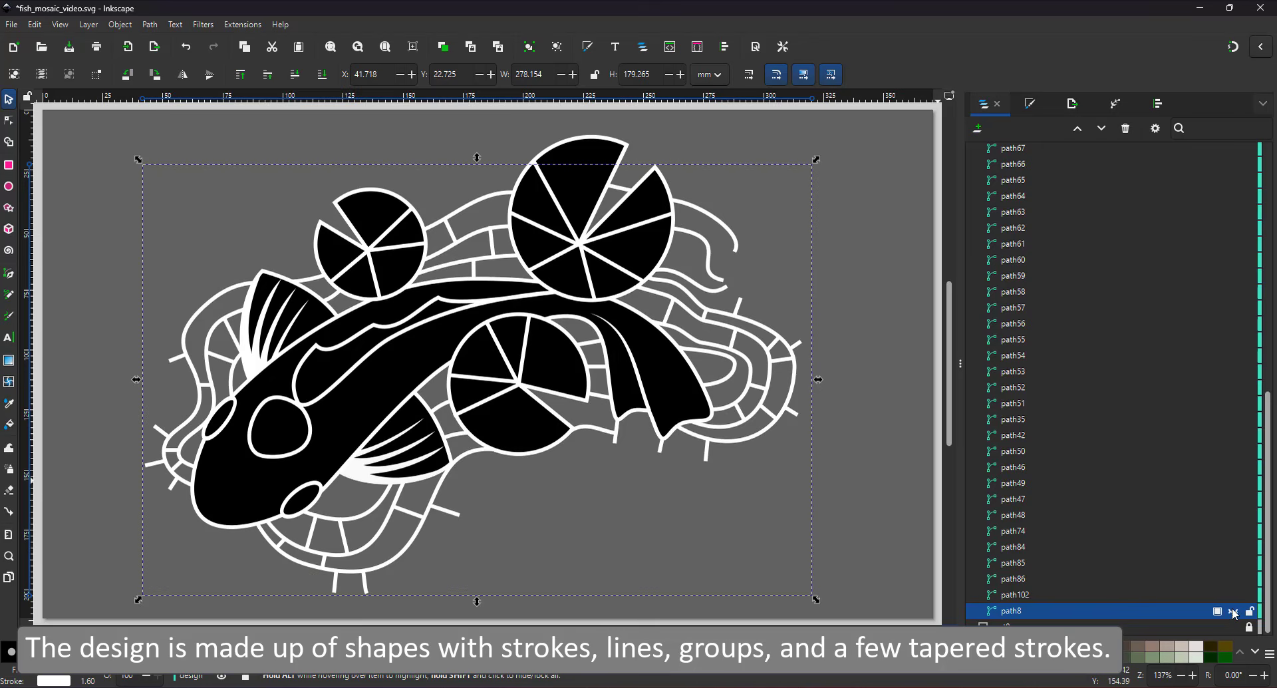
# - Try moving the fish group and a dividing line of the largest lily pad, undoing each move
pyautogui.click(375, 400)
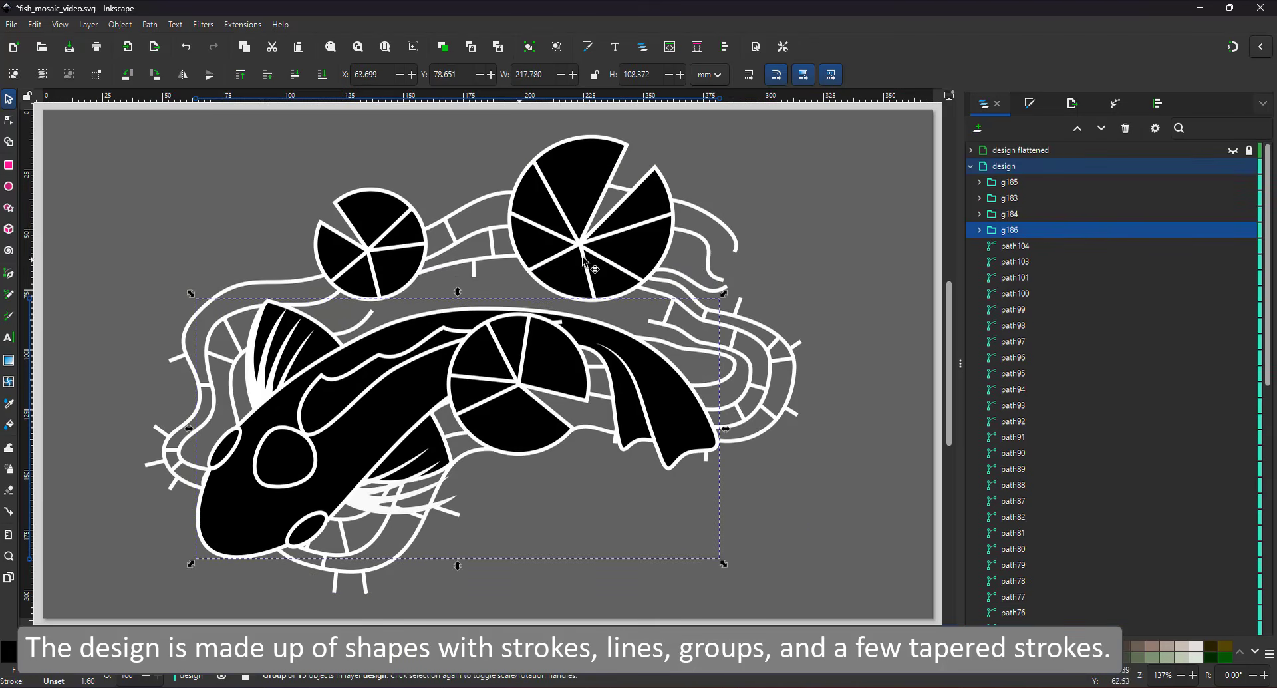
pyautogui.hotkey('ctrl', 'z')
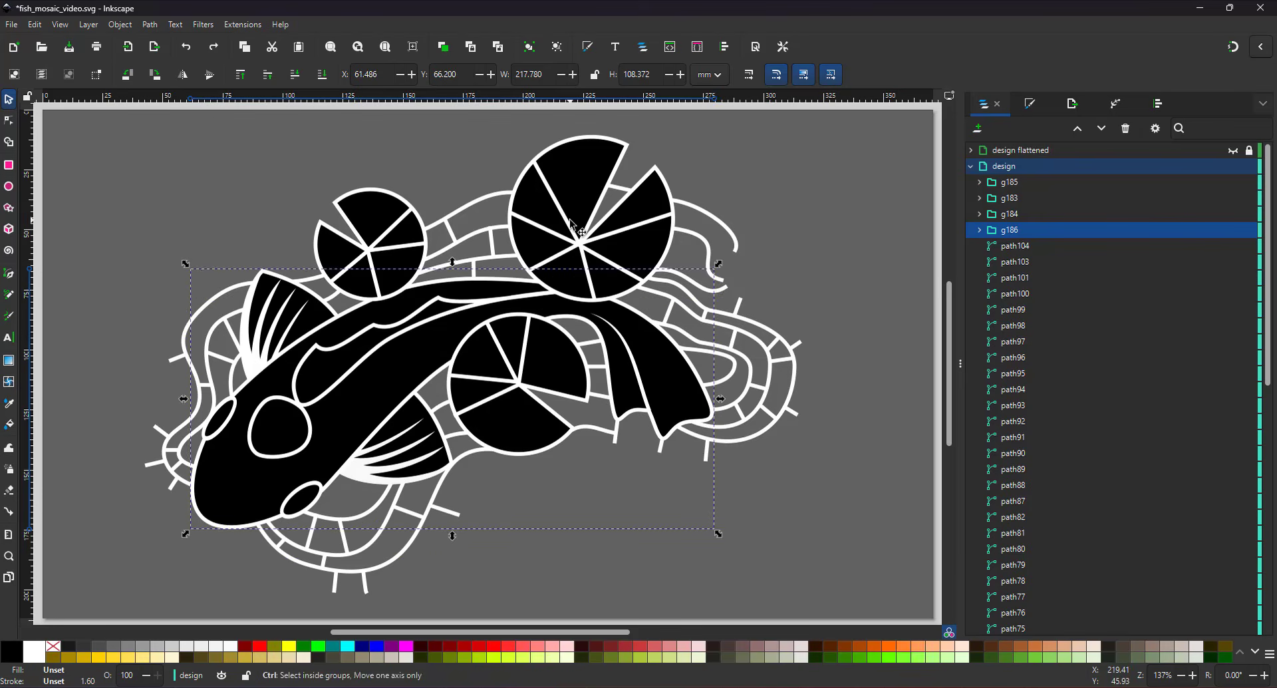
pyautogui.keyDown('ctrl'); pyautogui.click(569, 225); pyautogui.keyUp('ctrl')
pyautogui.moveTo(568, 225); pyautogui.dragTo(620, 272)
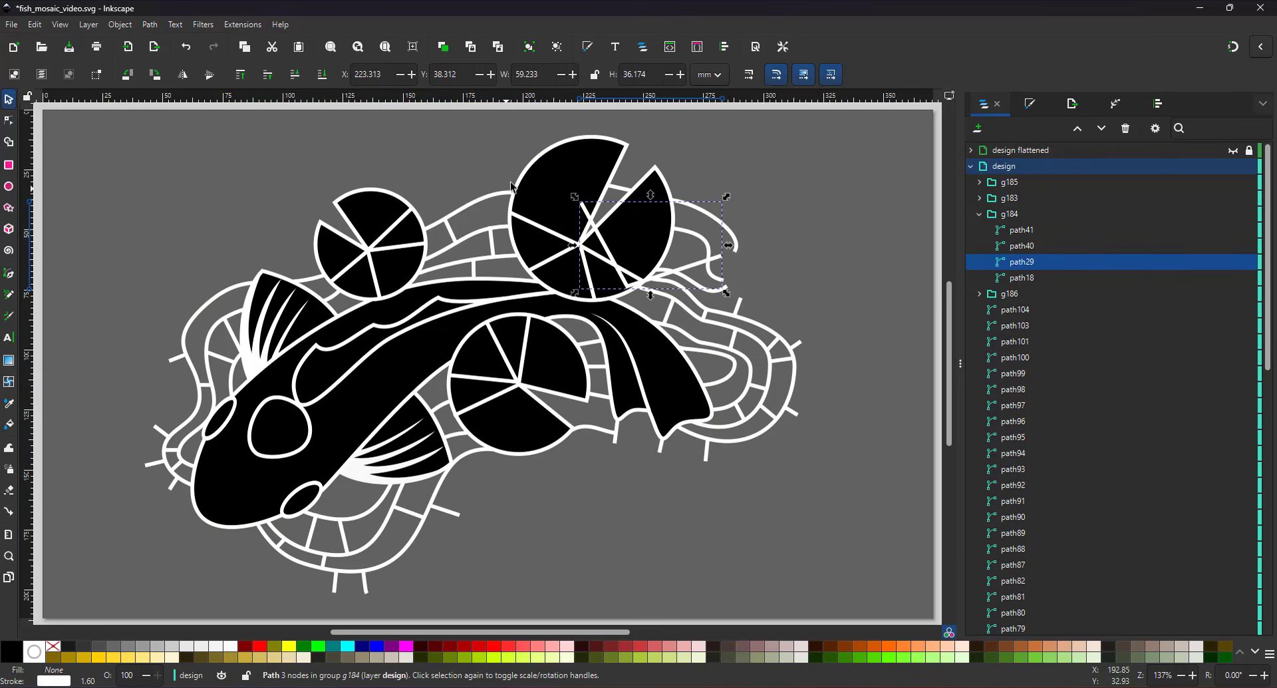
pyautogui.hotkey('ctrl', 'z')
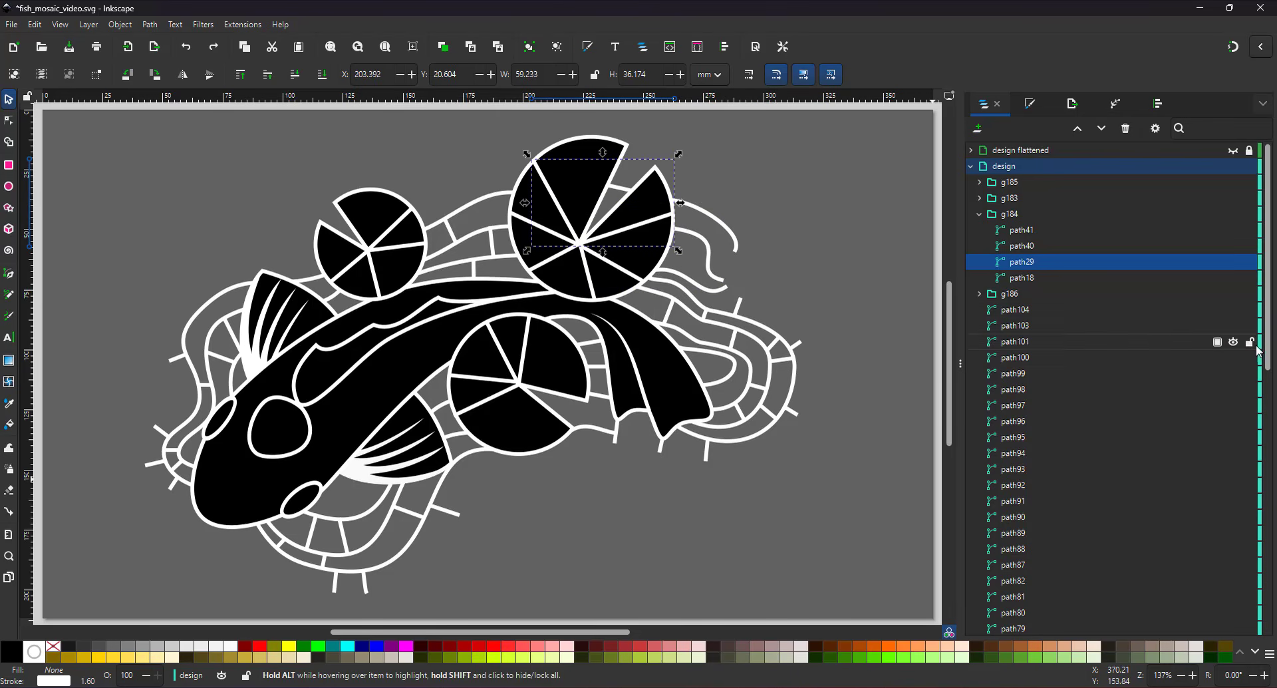
# - Show the large background shape again and collapse the design layer in the object list
pyautogui.moveTo(1268, 358); pyautogui.dragTo(1267, 645)
pyautogui.click(1234, 613)
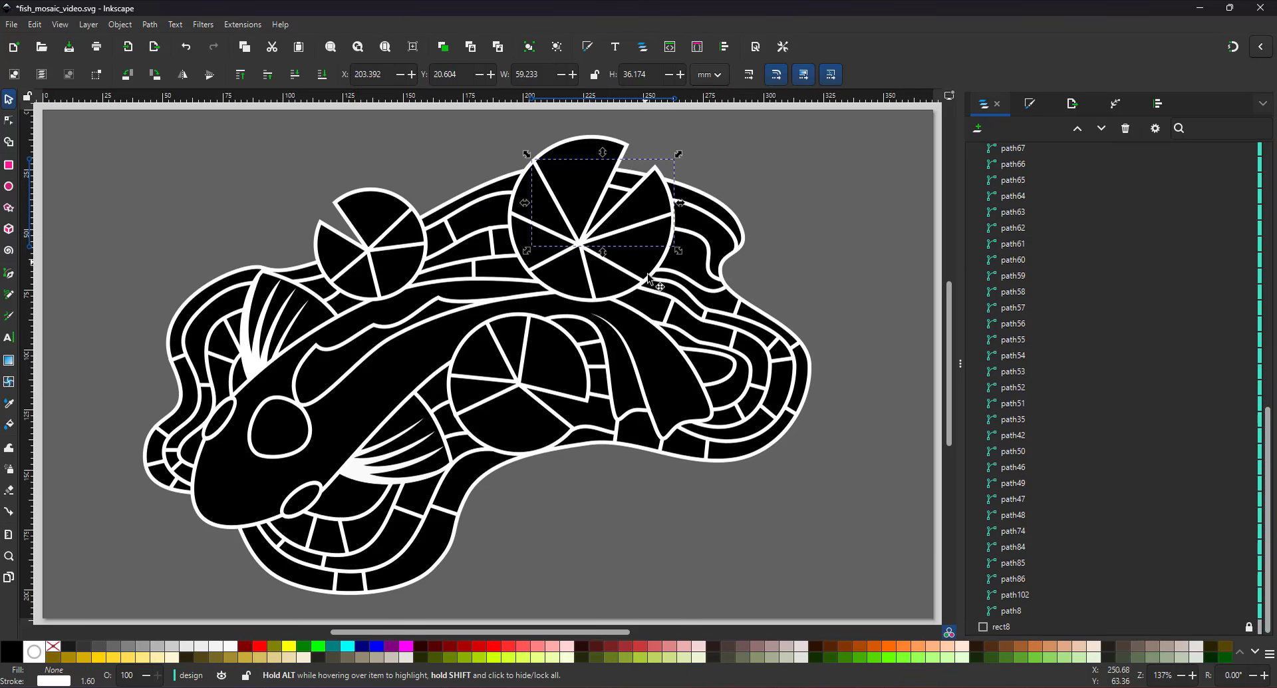
pyautogui.click(798, 279)
pyautogui.scroll(10, 992, 256)
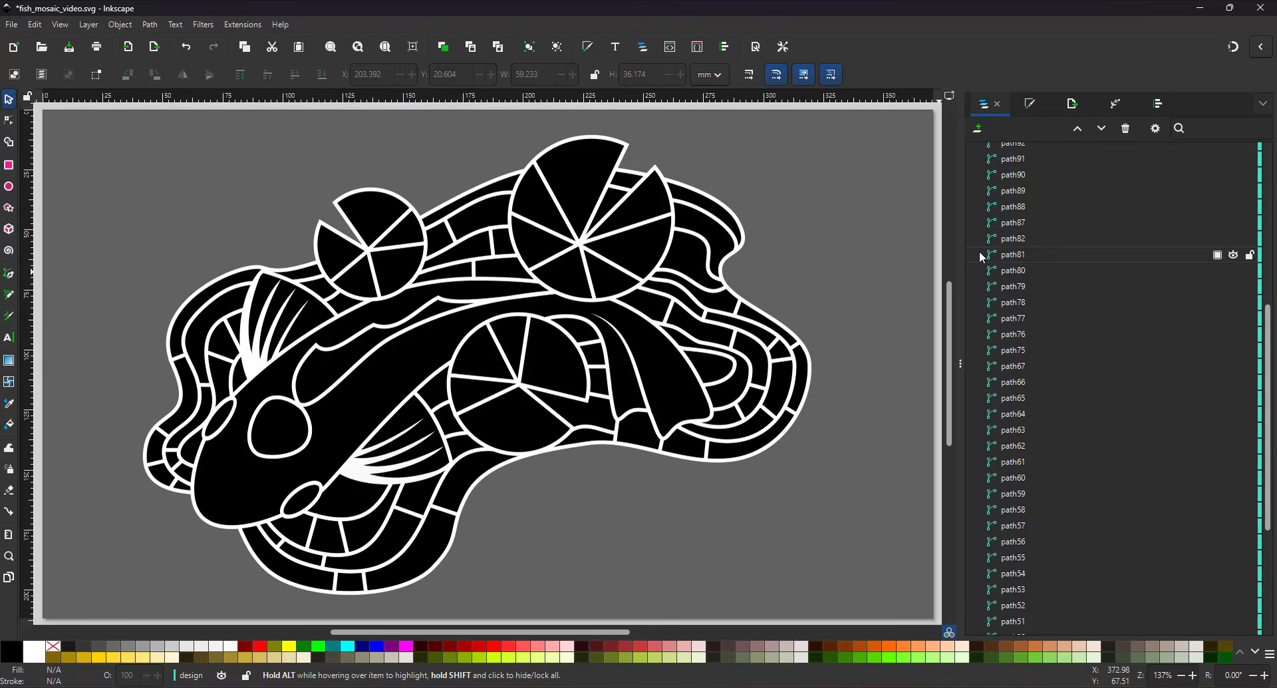
pyautogui.scroll(3, 993, 256)
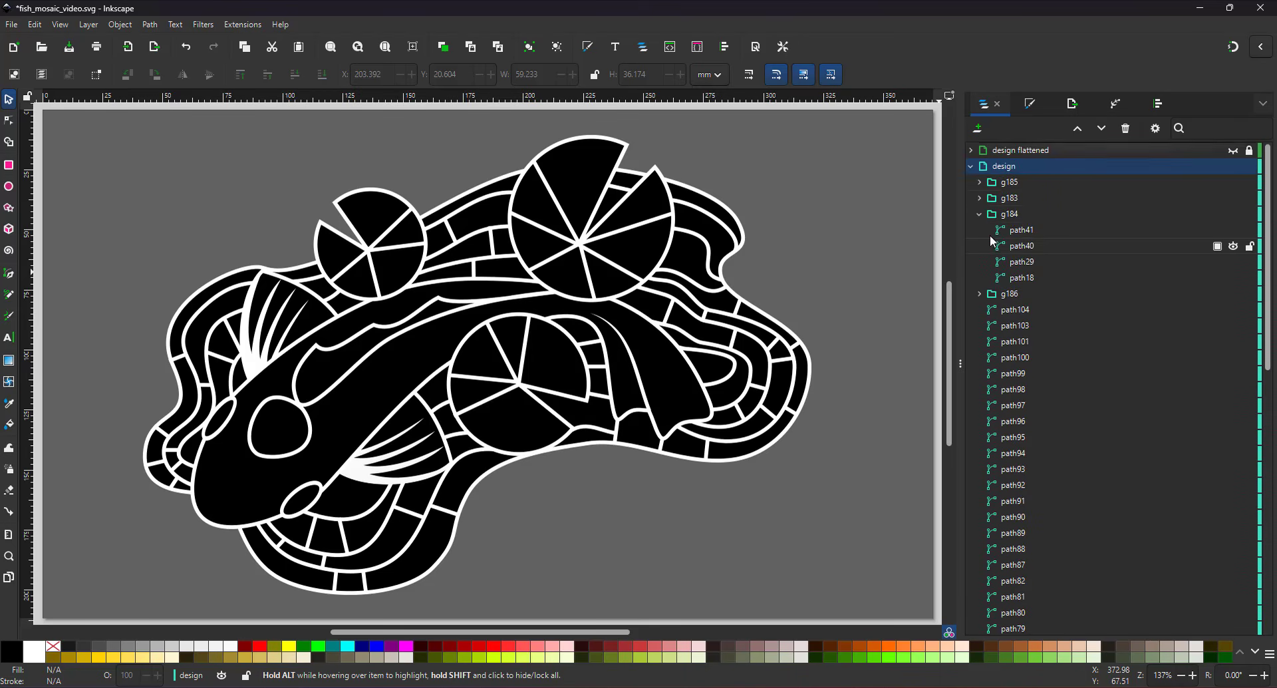
pyautogui.click(972, 167)
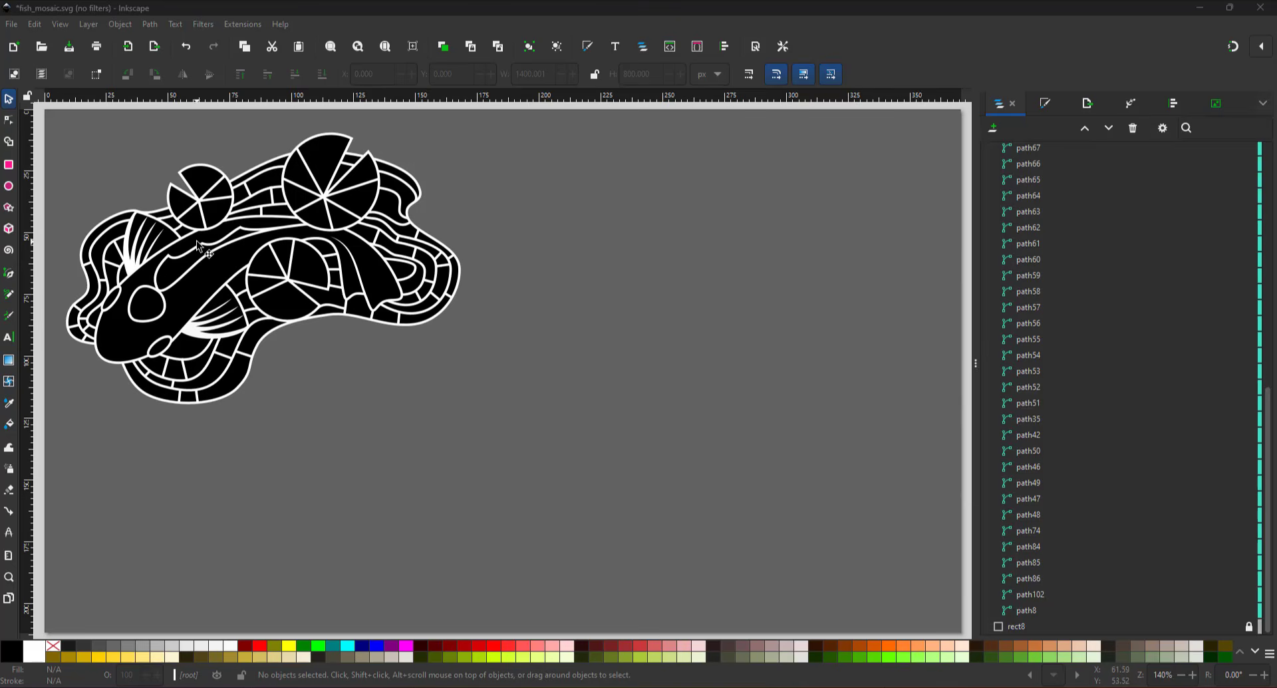
# - Try moving the lower lily pad group and the fish group out of the design, undoing each move
pyautogui.click(198, 241)
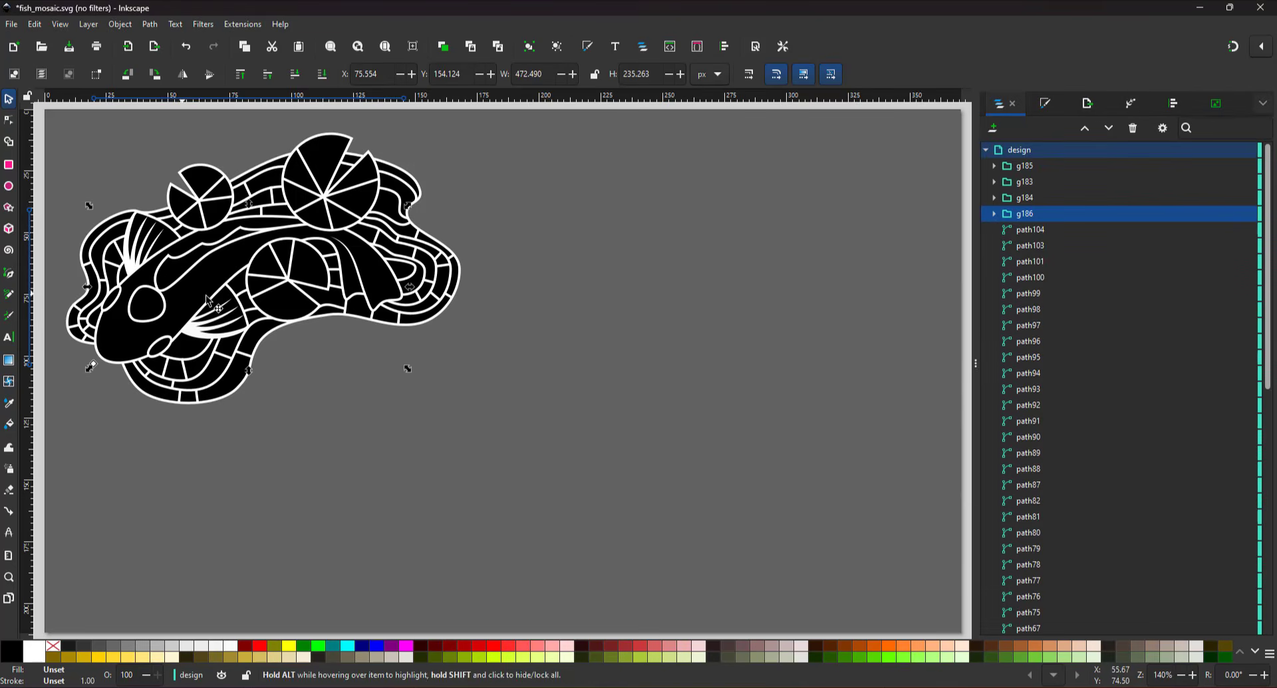
pyautogui.click(293, 281)
pyautogui.moveTo(293, 281); pyautogui.dragTo(418, 411)
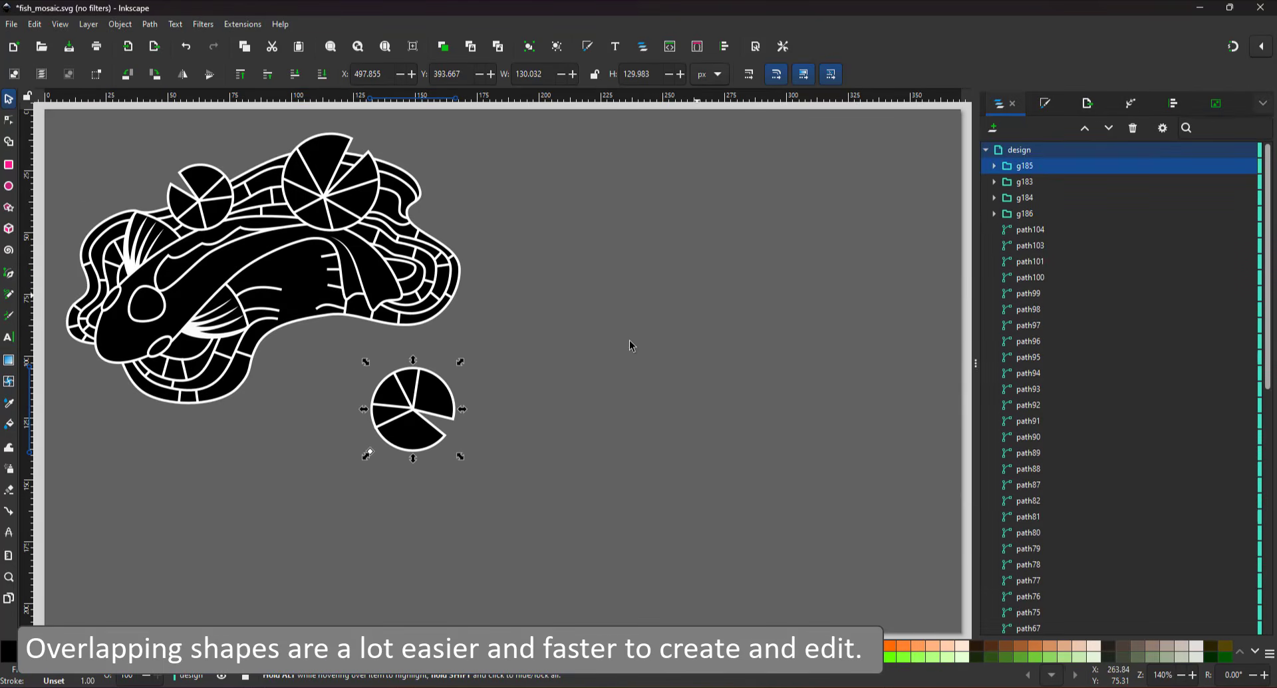
pyautogui.hotkey('ctrl', 'z')
pyautogui.moveTo(218, 254); pyautogui.dragTo(572, 388)
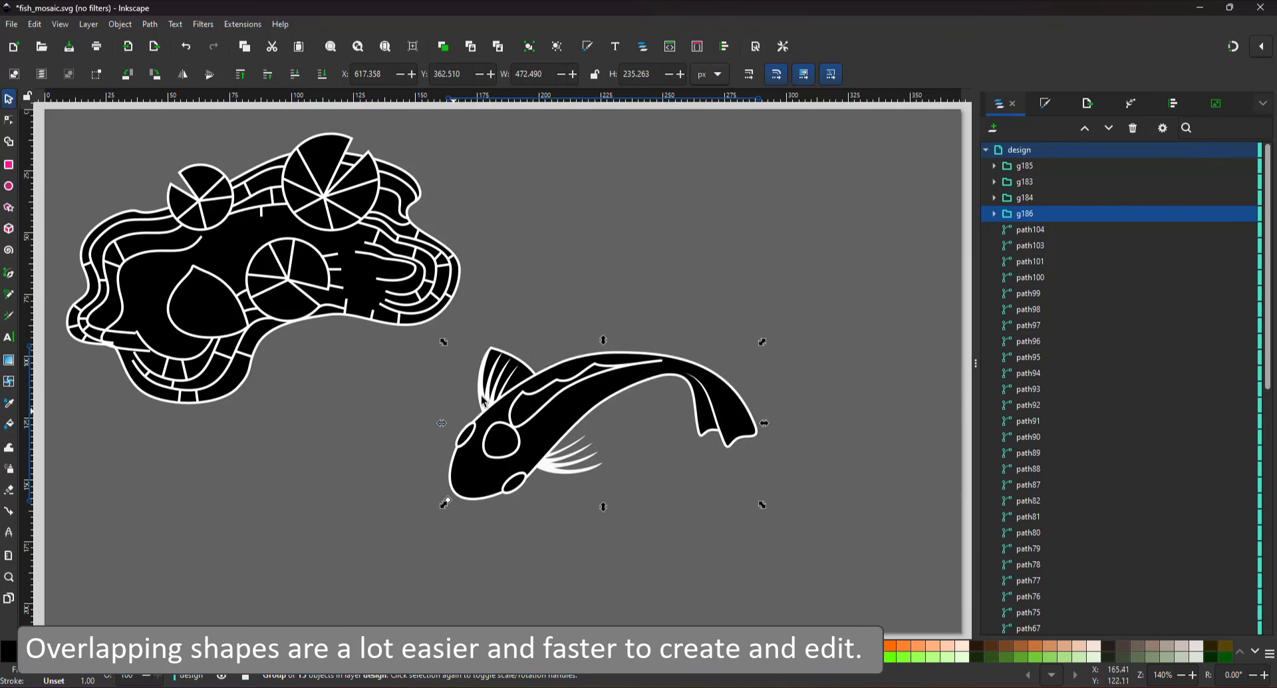
pyautogui.hotkey('ctrl', 'z')
# - Examine the path effect settings of the tapered line in the fish's tail, and return to the object list
pyautogui.keyDown('ctrl'); pyautogui.click(358, 275); pyautogui.keyUp('ctrl')
pyautogui.click(1130, 105)
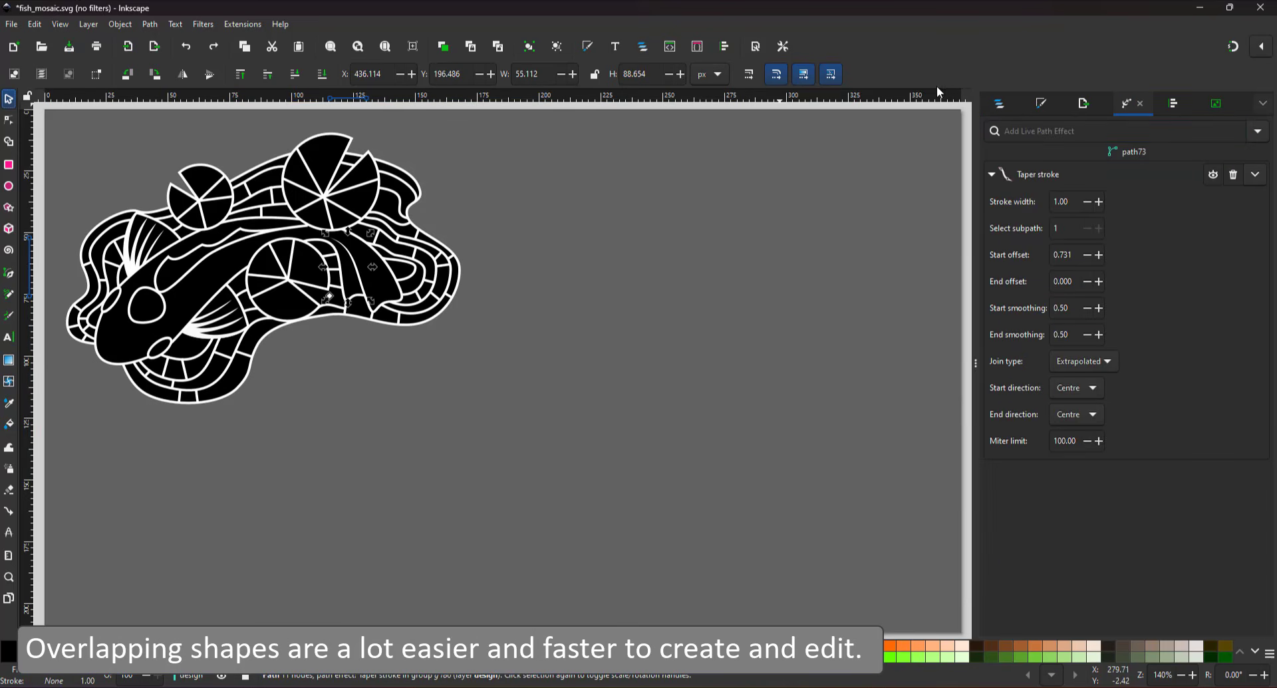
pyautogui.click(999, 105)
pyautogui.click(986, 150)
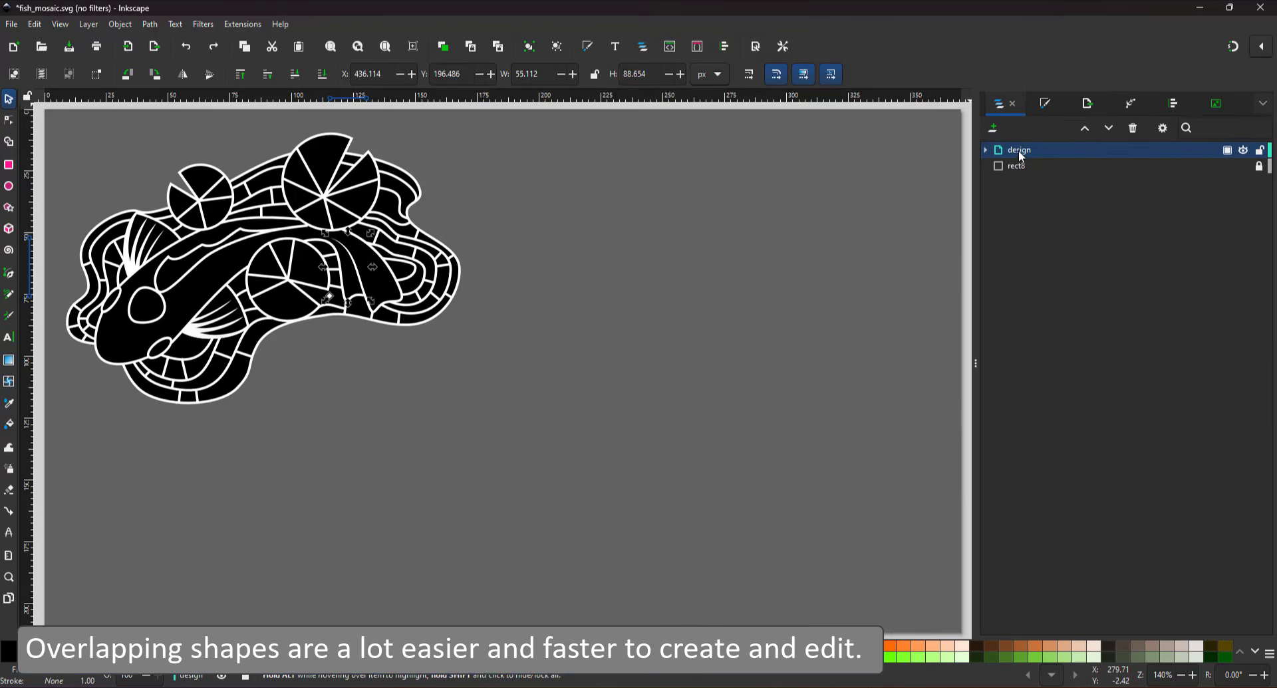
pyautogui.click(985, 149)
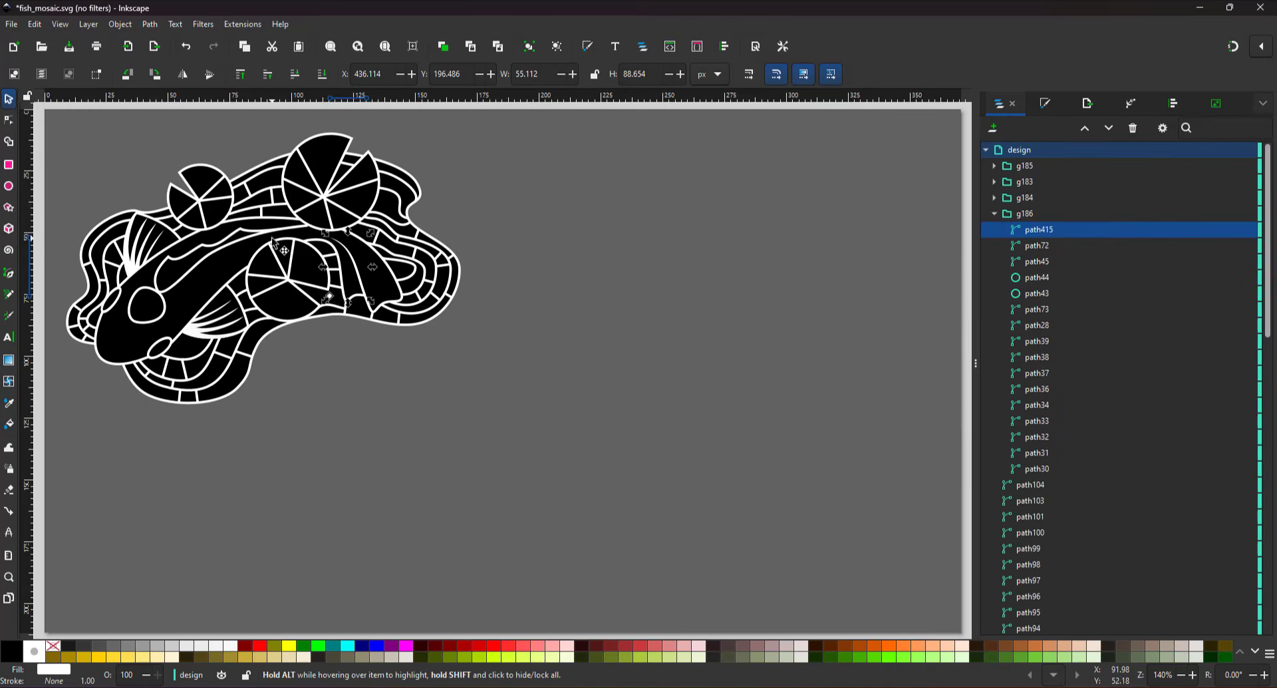
# - Duplicate the whole design layer and place the copy beside the original at about X 736 px, Y 35 px
pyautogui.hotkey('ctrl', 'a')
pyautogui.click(986, 150)
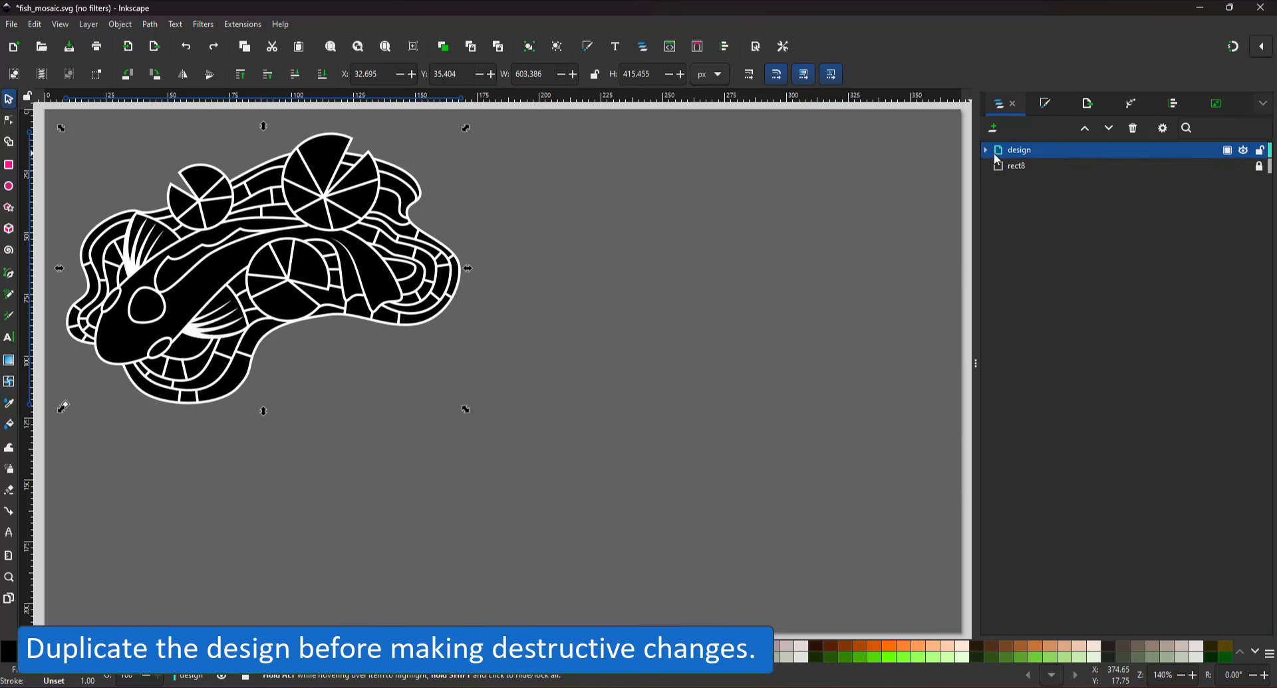
pyautogui.hotkey('ctrl', 'd')
pyautogui.moveTo(335, 238); pyautogui.dragTo(792, 234)
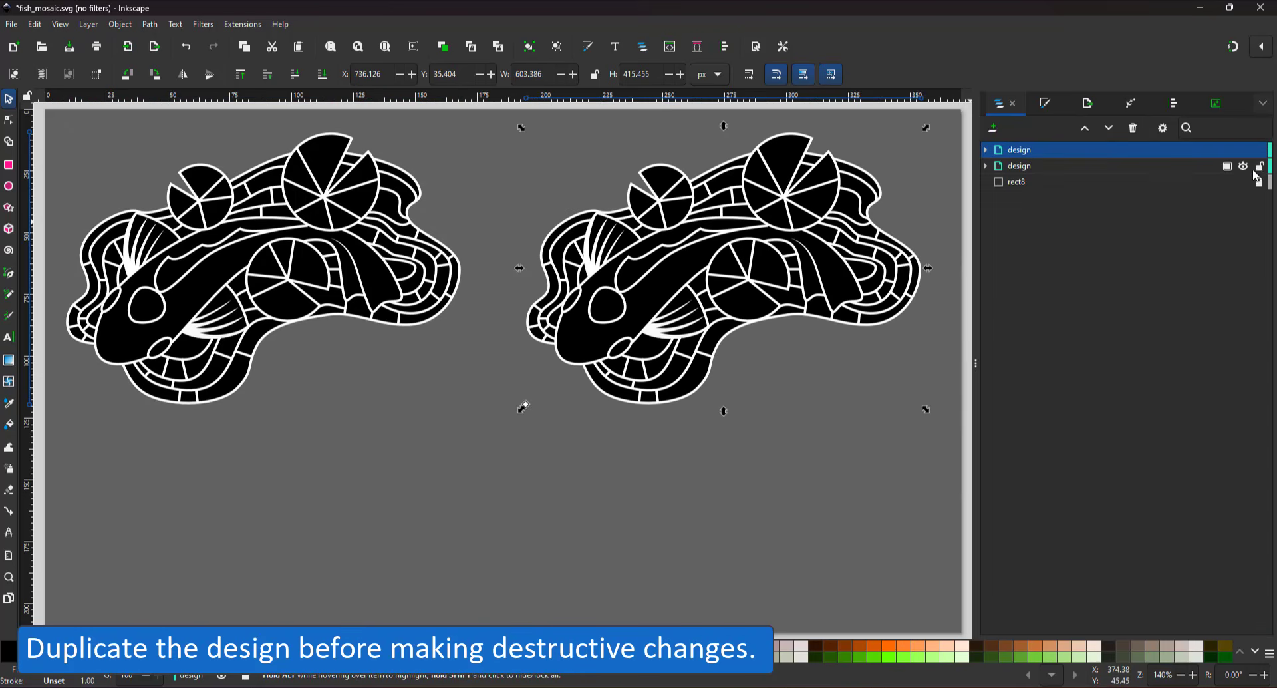
# - Convert the tapered tail line in the copied design to a path, and give it a white fill and no stroke
pyautogui.keyDown('ctrl'); pyautogui.click(813, 250); pyautogui.keyUp('ctrl')
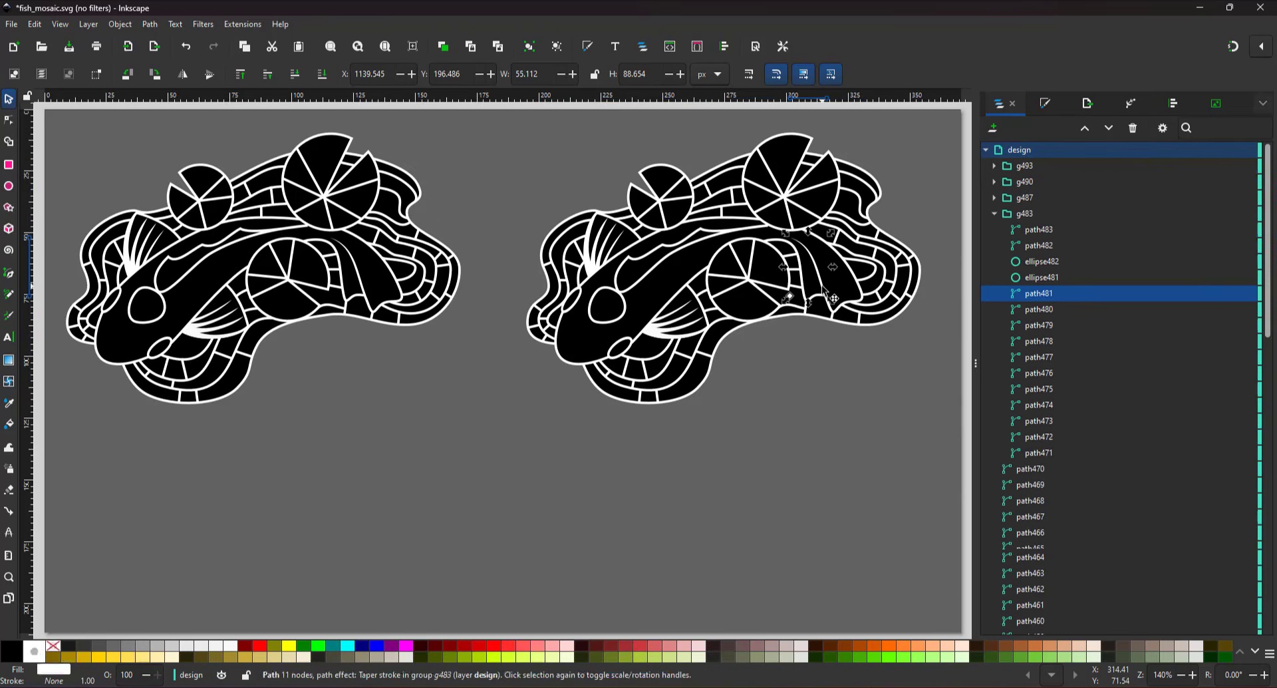
pyautogui.click(149, 29)
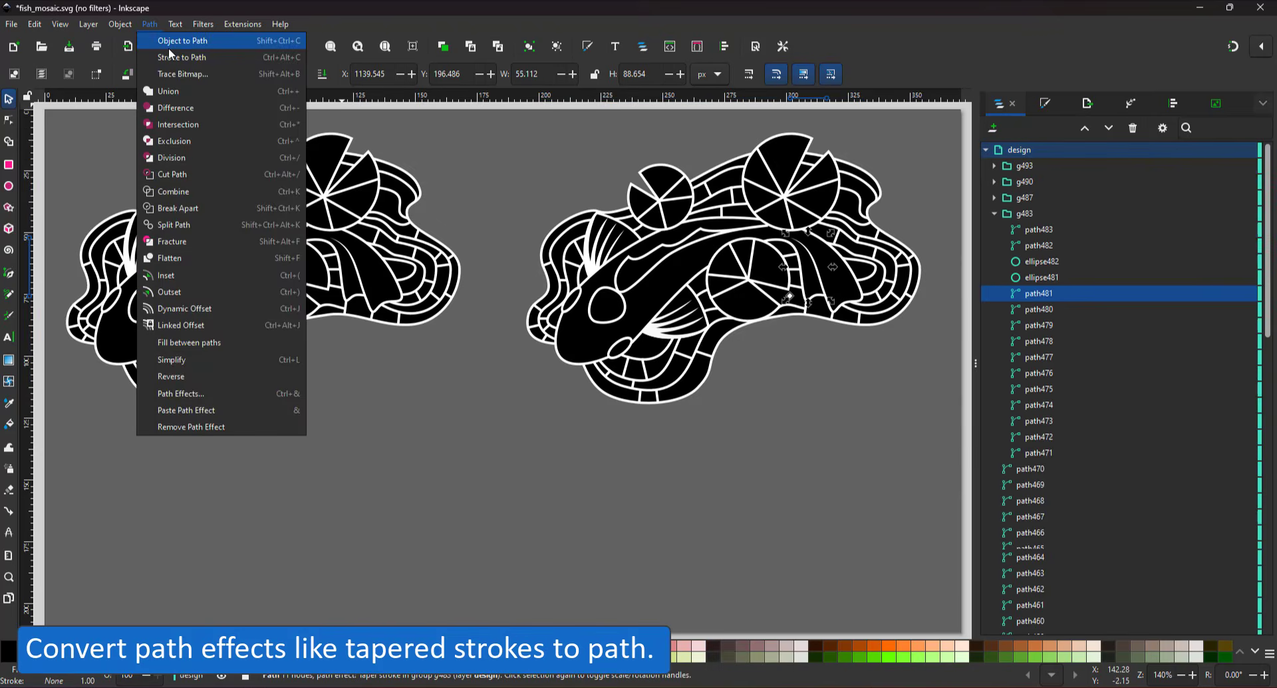
pyautogui.click(173, 38)
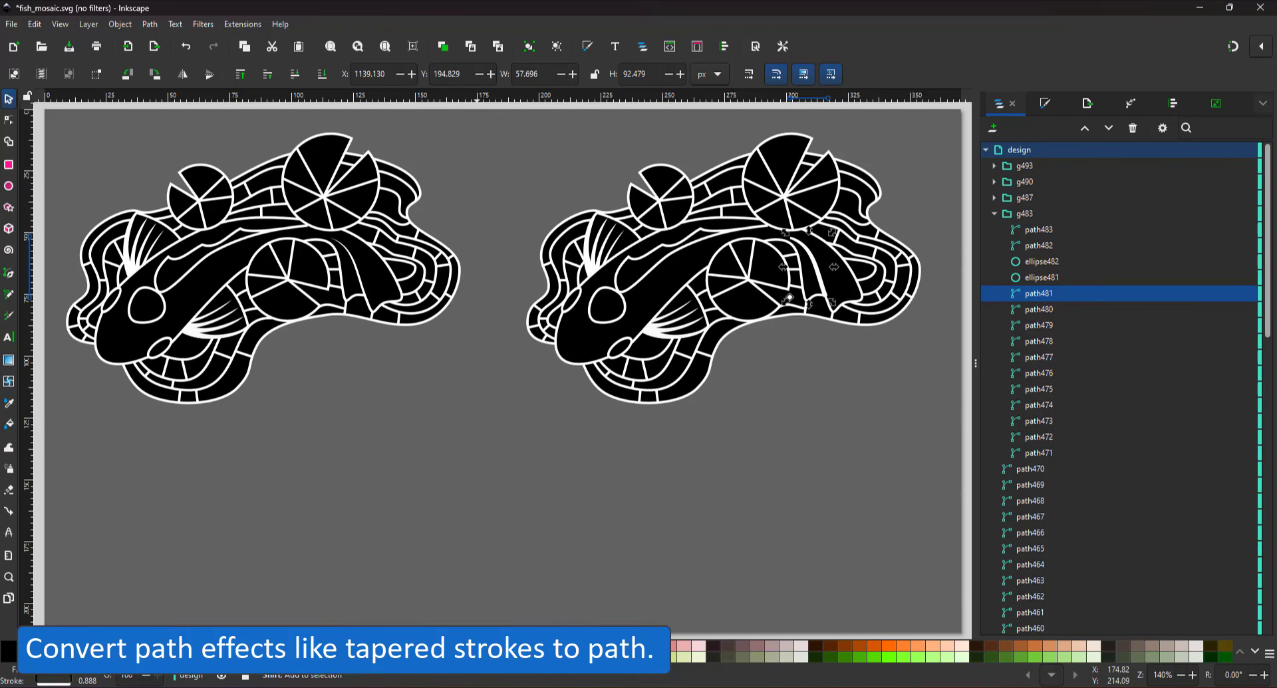
pyautogui.keyDown('shift'); pyautogui.click(53, 646); pyautogui.keyUp('shift')
pyautogui.click(34, 651)
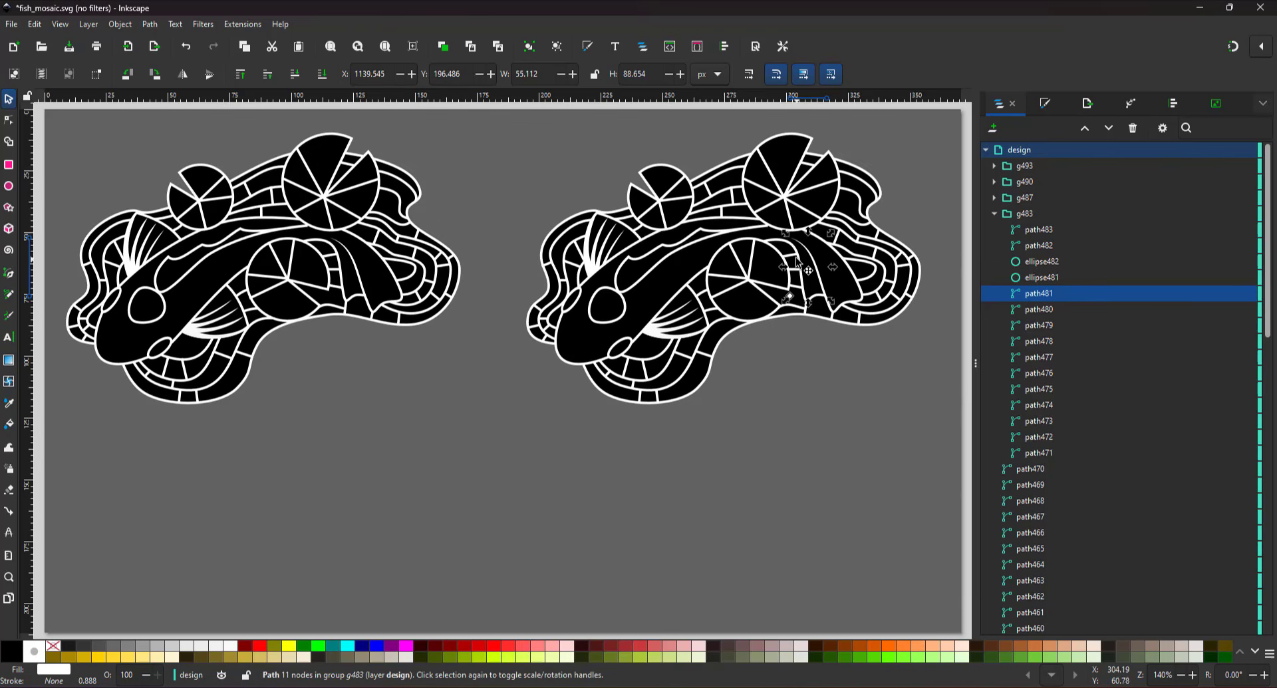
# - Select every element of the copied design and ungroup all of its groups
pyautogui.click(516, 139)
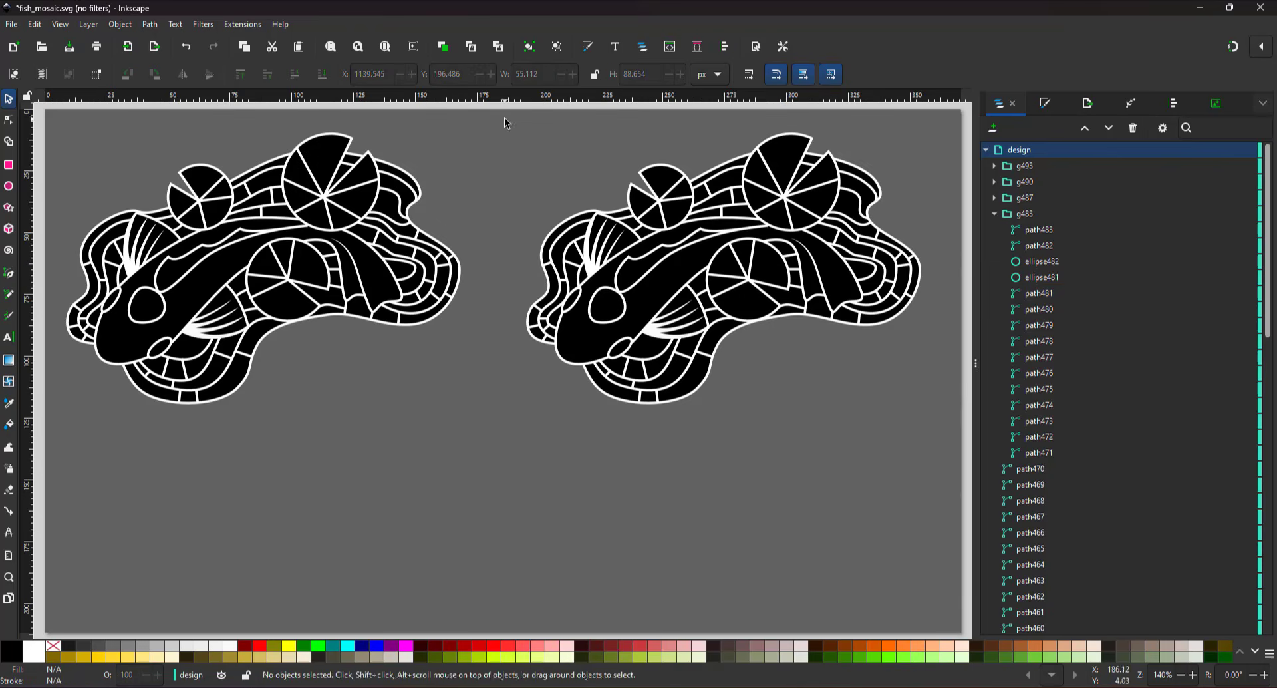
pyautogui.moveTo(507, 120); pyautogui.dragTo(952, 444)
pyautogui.rightClick(714, 283)
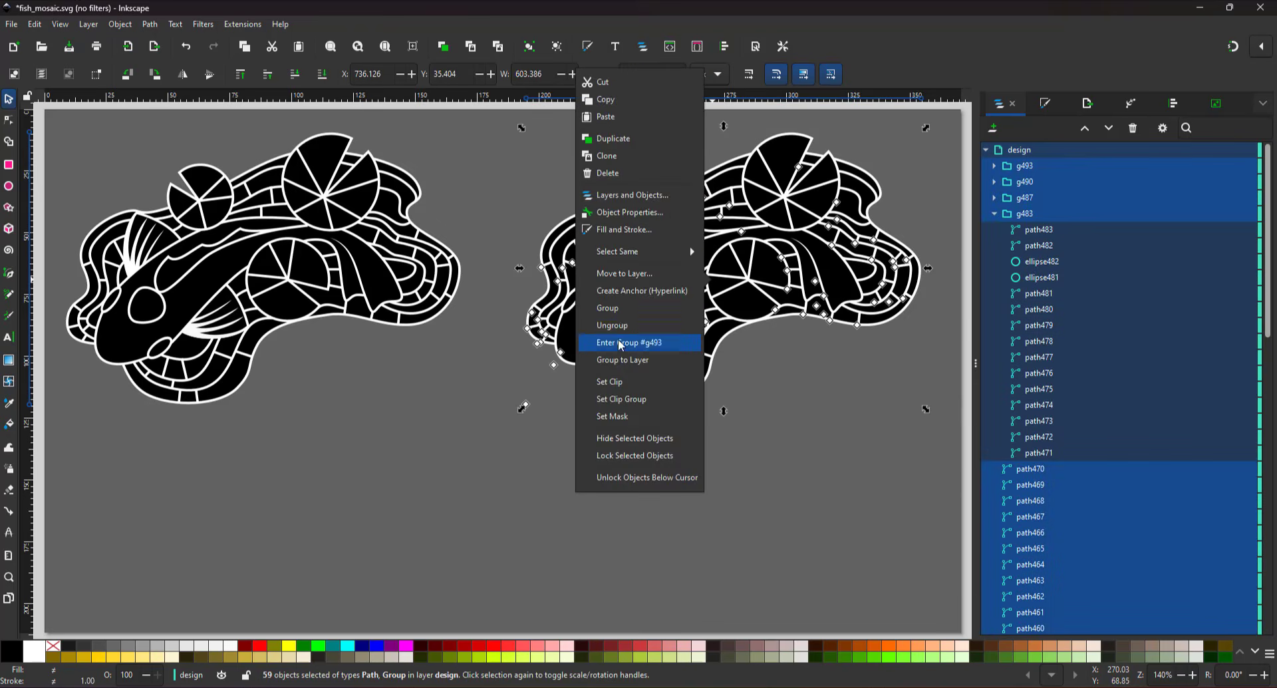
pyautogui.click(618, 325)
pyautogui.rightClick(692, 259)
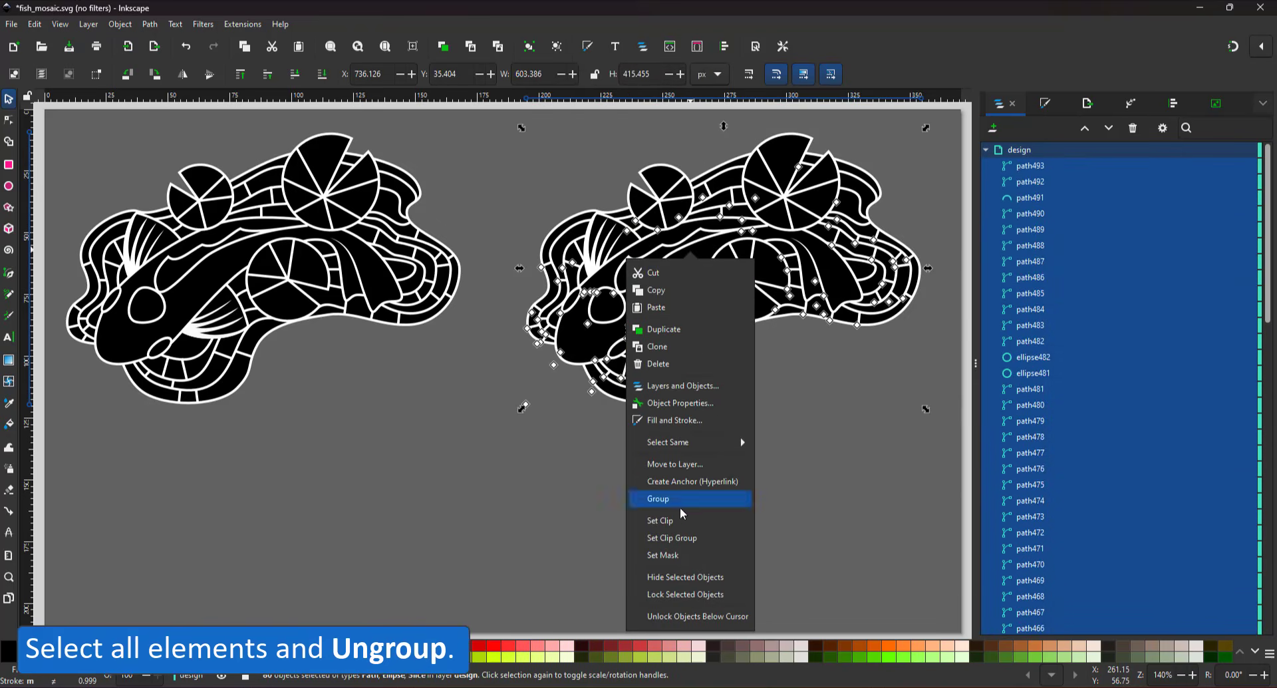
pyautogui.click(559, 170)
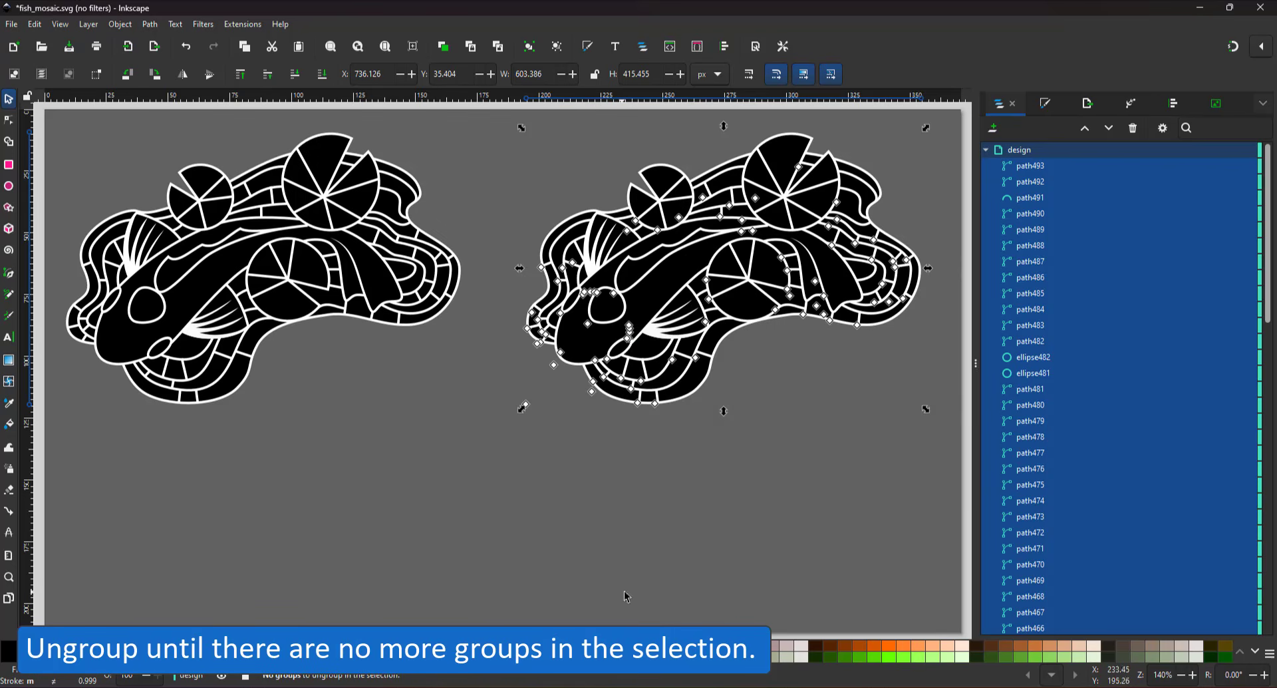
# - Try moving the lower lily pad shape of the ungrouped copy, and undo the move
pyautogui.click(528, 347)
pyautogui.moveTo(751, 289); pyautogui.dragTo(832, 391)
pyautogui.hotkey('ctrl', 'z')
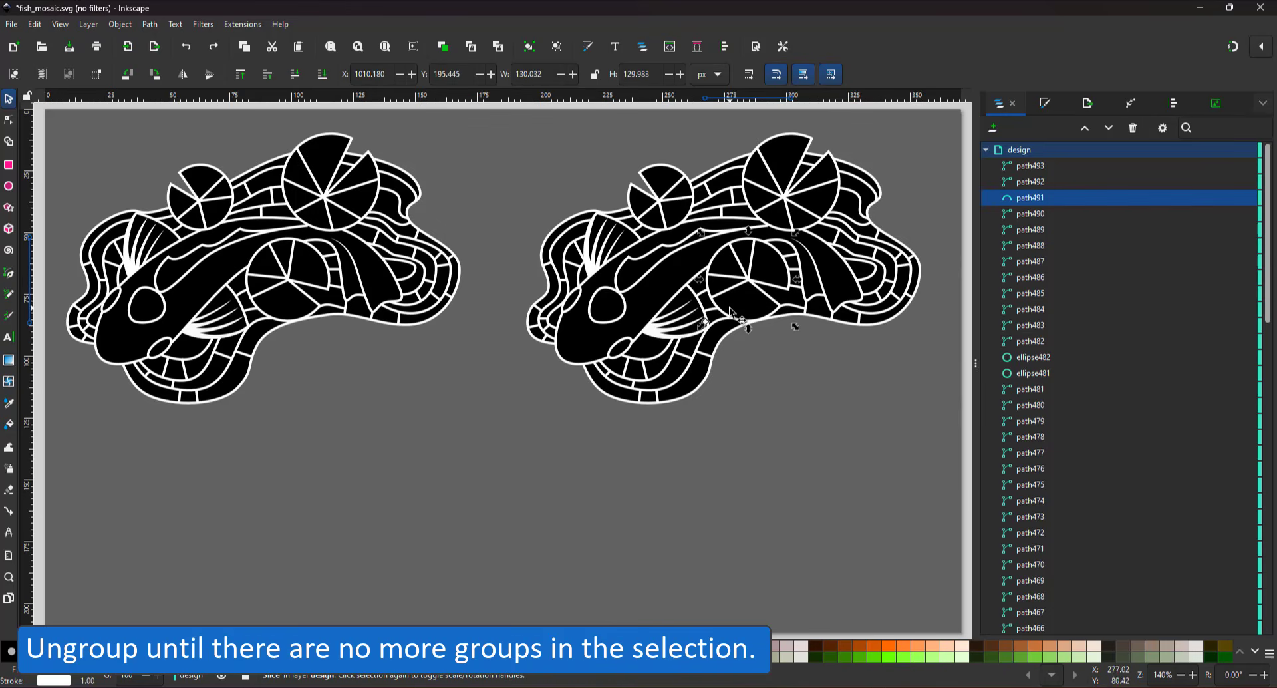
# - Convert the strokes of all elements in the copied design to paths and check the resulting nodes
pyautogui.moveTo(505, 467); pyautogui.dragTo(933, 120)
pyautogui.click(150, 24)
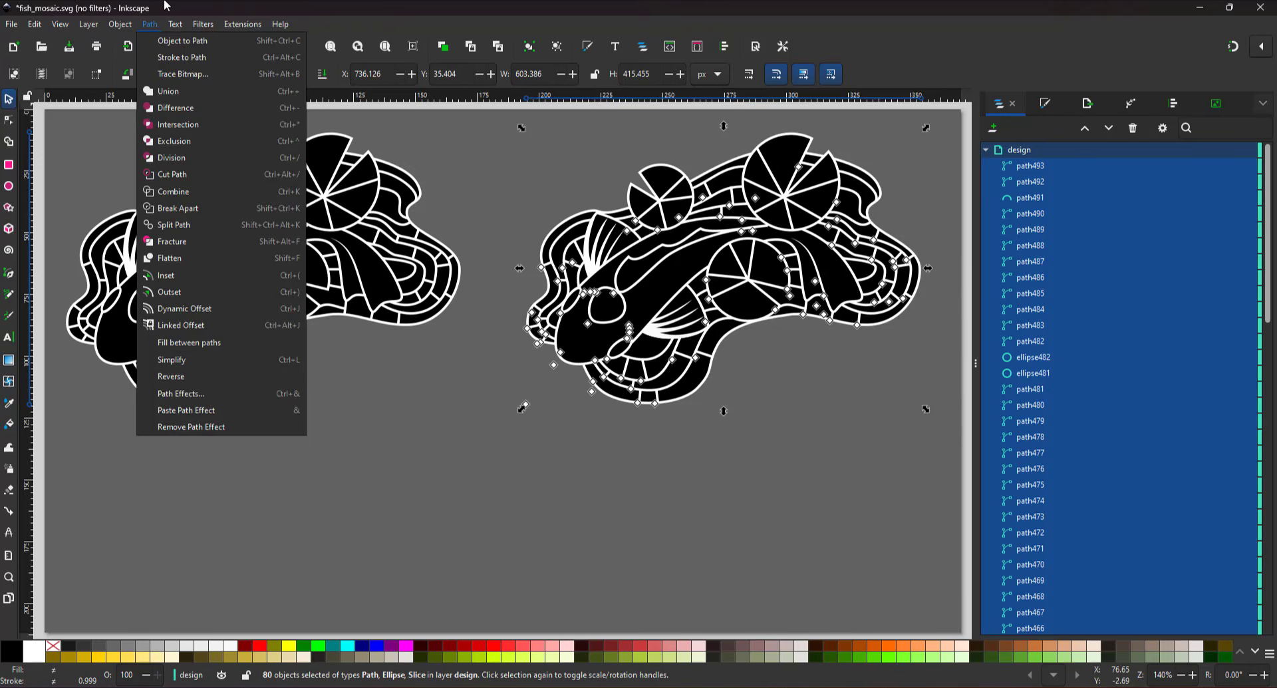
pyautogui.click(164, 2)
pyautogui.click(149, 26)
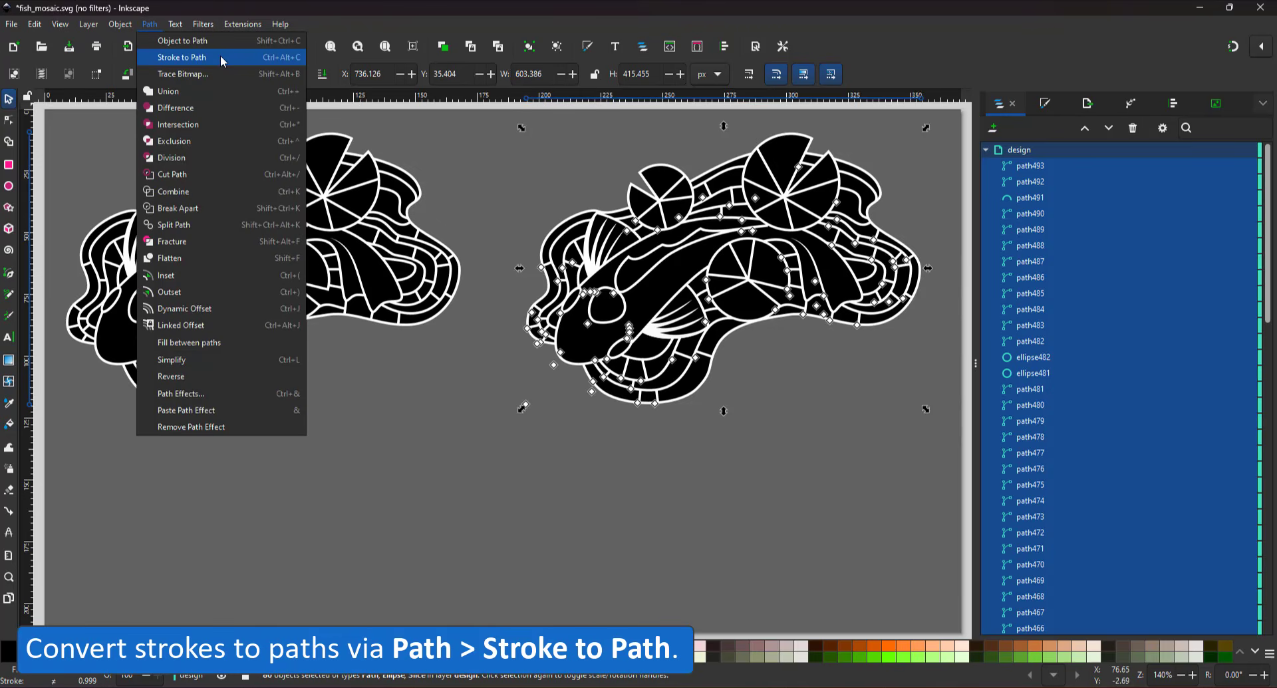
pyautogui.click(220, 57)
pyautogui.press('n')
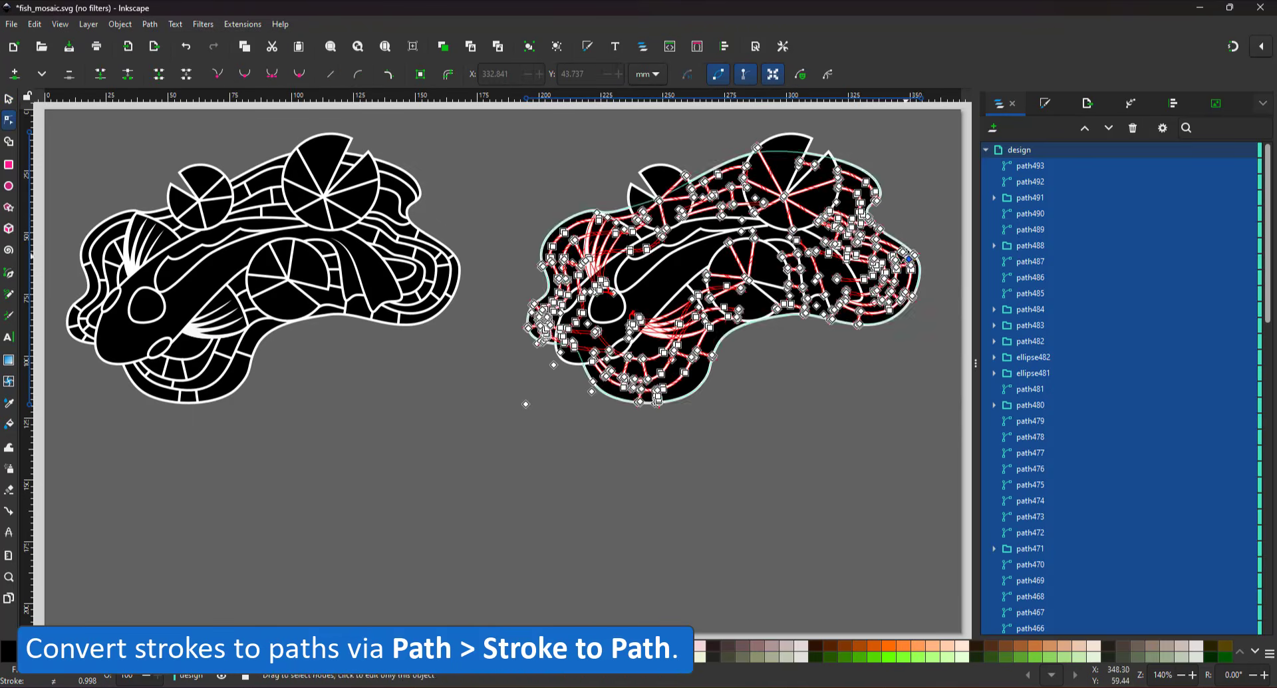
pyautogui.press('Escape')
pyautogui.scroll(4, 854, 185)
pyautogui.click(892, 171)
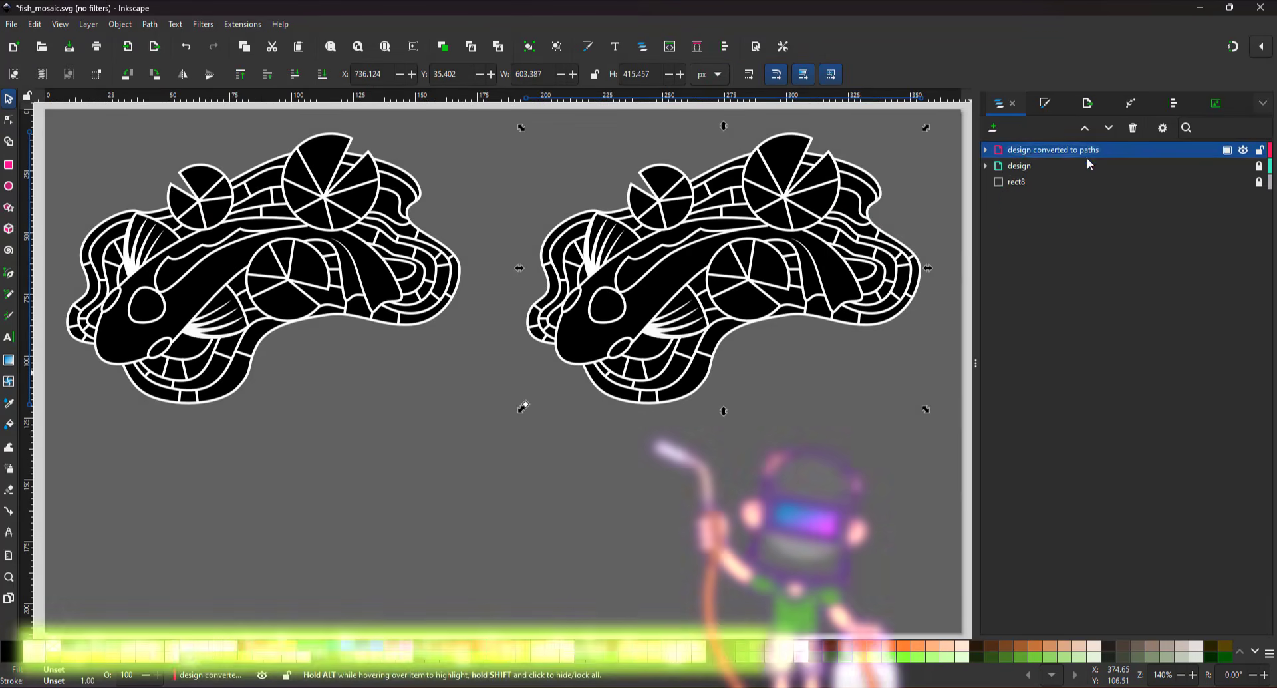
# - Duplicate the "design converted to paths" layer and rename the duplicate "design flattened"
pyautogui.hotkey('ctrl', 'd')
pyautogui.doubleClick(1059, 151)
pyautogui.write('design')
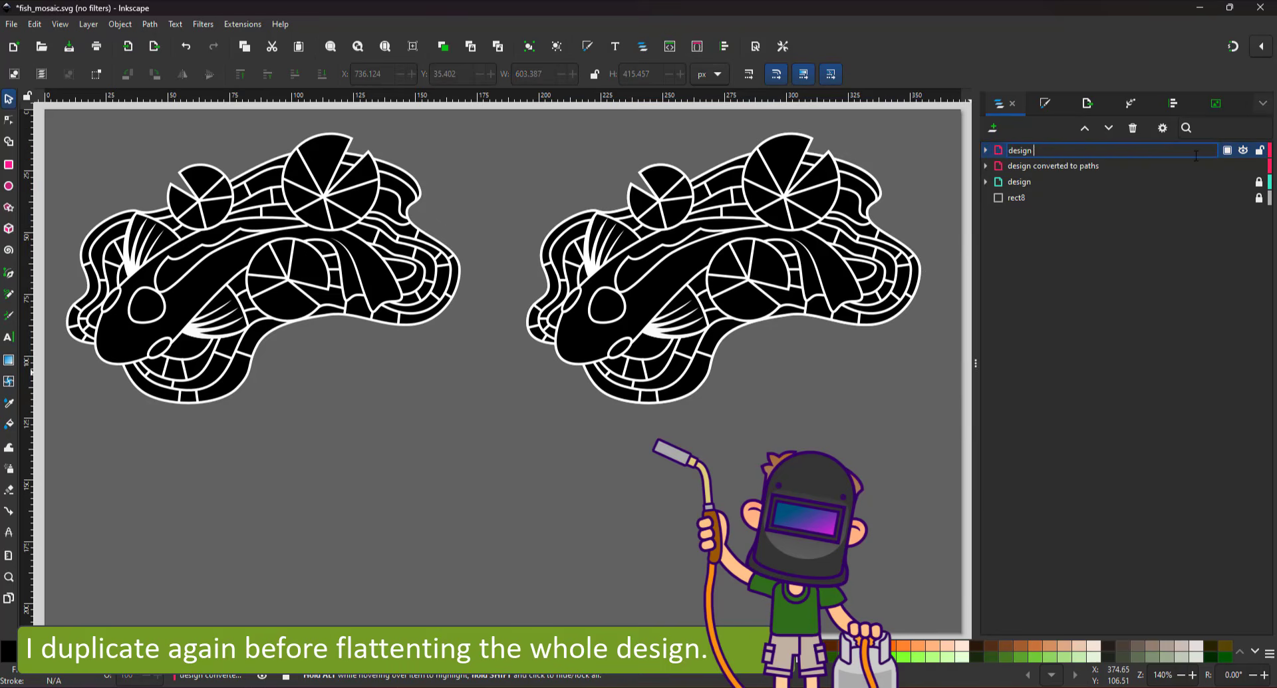
pyautogui.write(' flattened')
pyautogui.press('Return')
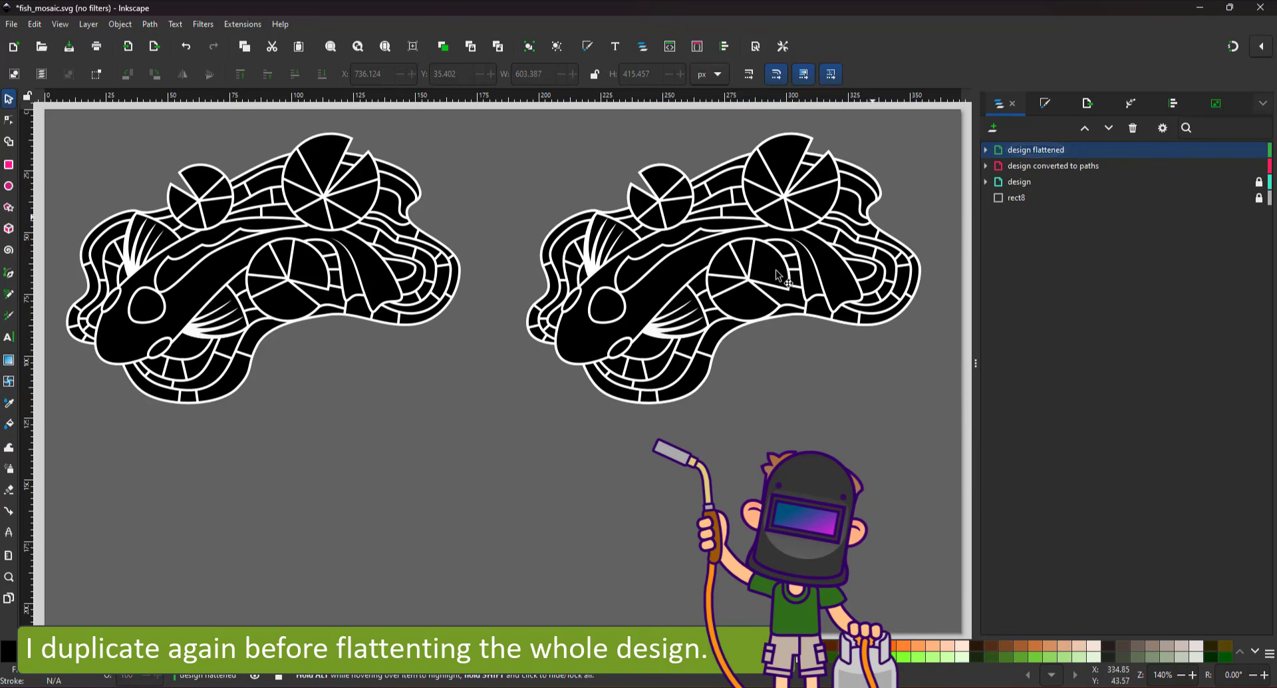
# - Lock the "design converted to paths" layer and move all "design flattened" artwork to about X 268 px, Y 356 px
pyautogui.click(1260, 166)
pyautogui.moveTo(506, 124); pyautogui.dragTo(940, 434)
pyautogui.moveTo(738, 228); pyautogui.dragTo(433, 437)
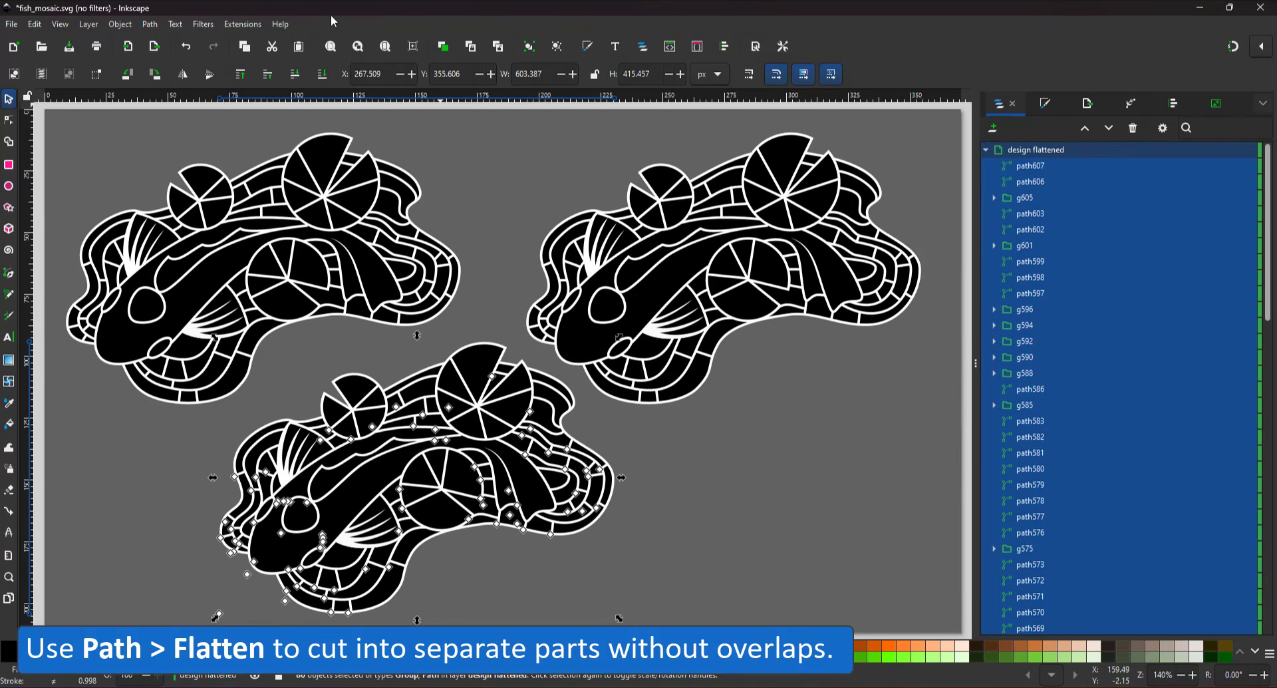
# - Flatten the selected artwork into separate non-overlapping parts, then test-move a resulting shape and undo the move
pyautogui.click(150, 24)
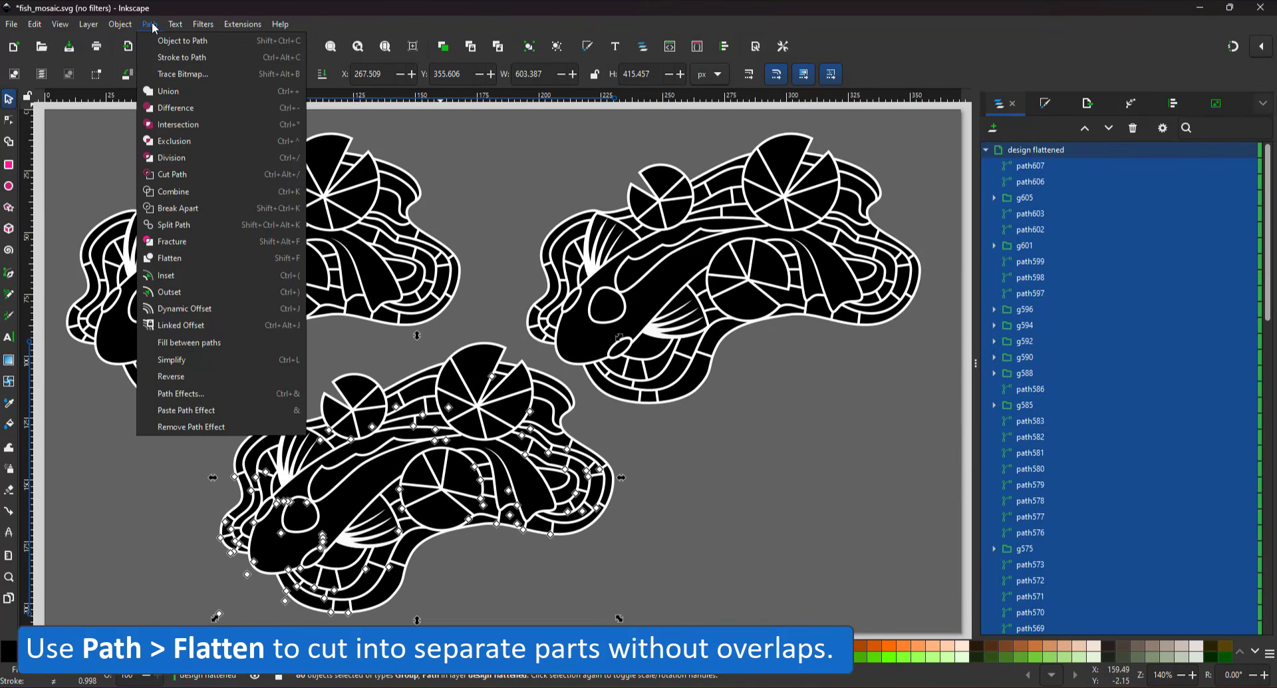
pyautogui.click(193, 259)
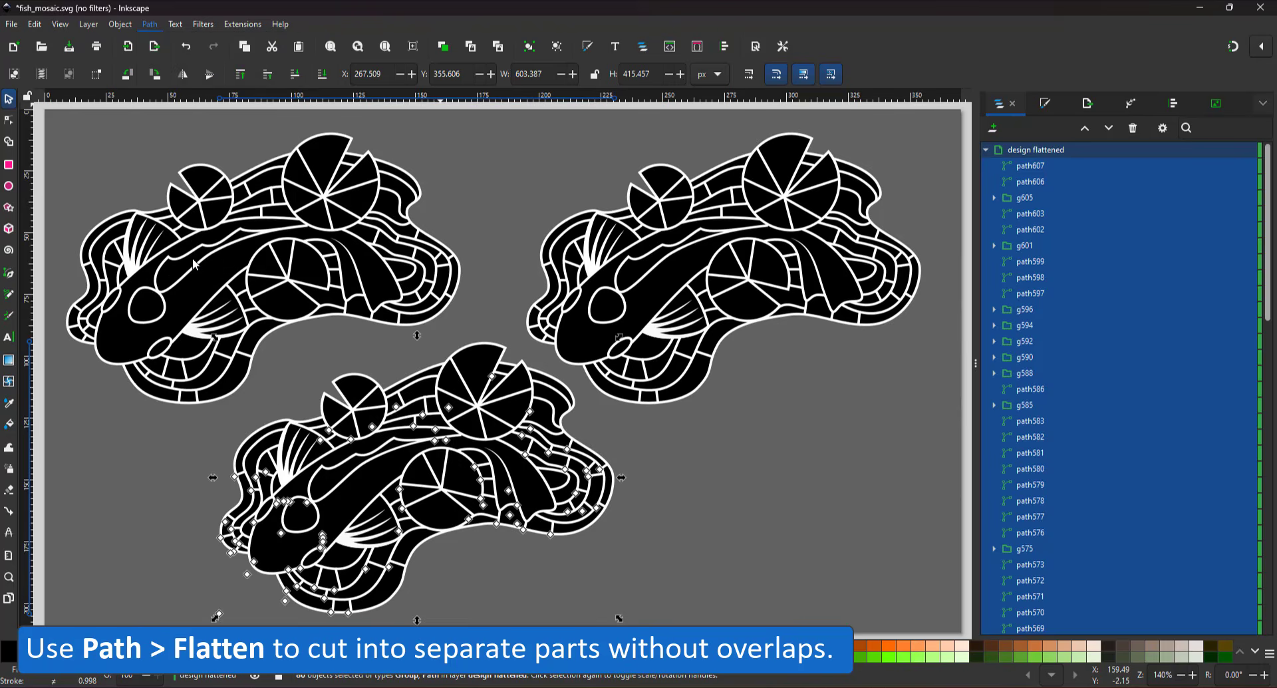
pyautogui.moveTo(600, 486); pyautogui.dragTo(702, 496)
pyautogui.hotkey('ctrl', 'z')
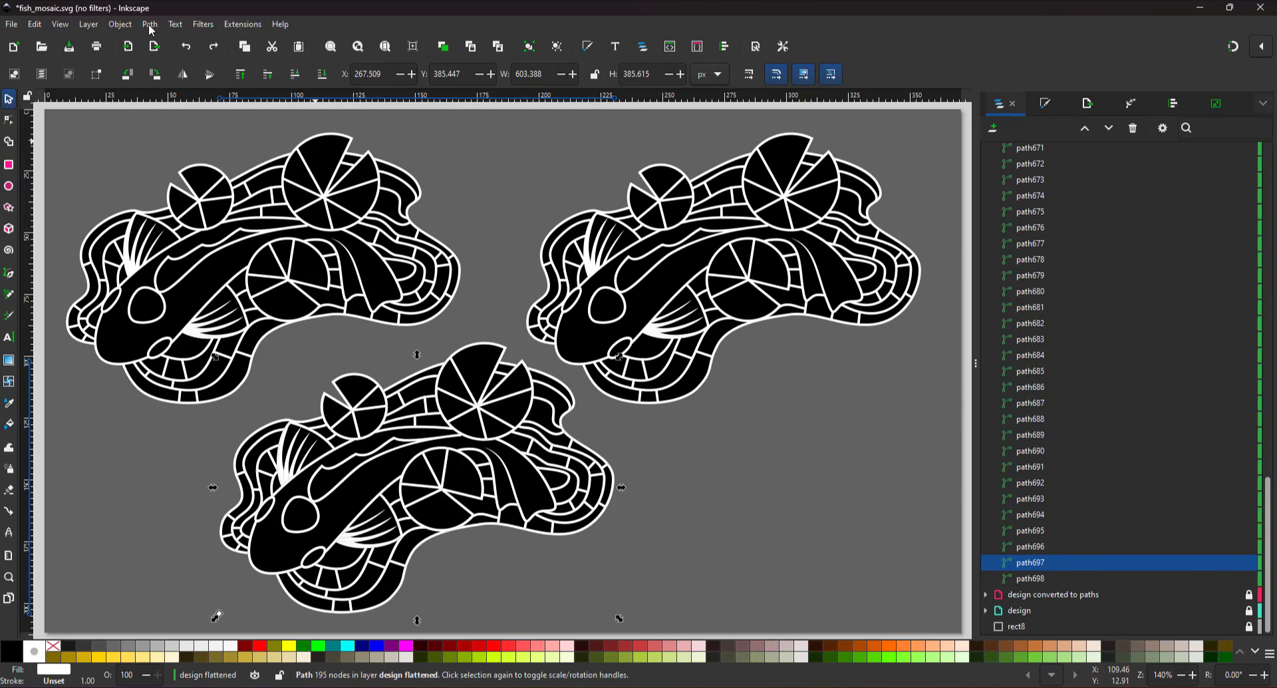
# - Select all shapes sharing the white outline's fill colour in the flattened design and delete them
pyautogui.click(39, 25)
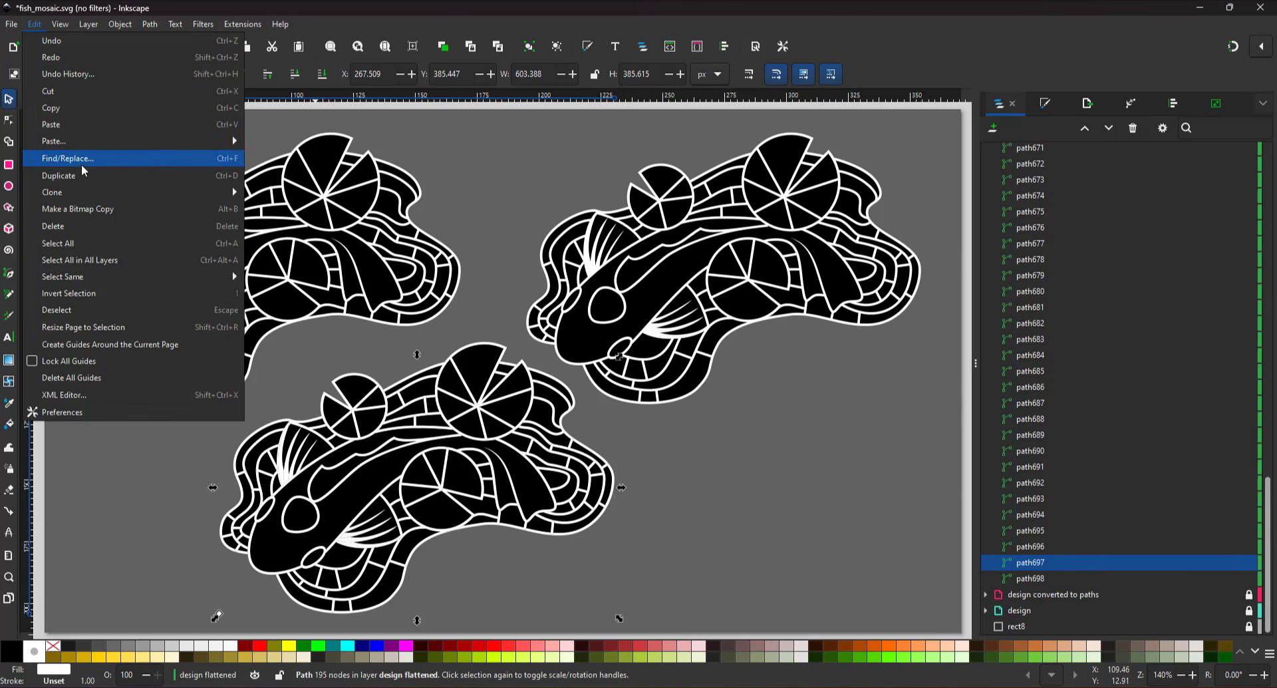
pyautogui.moveTo(182, 280)
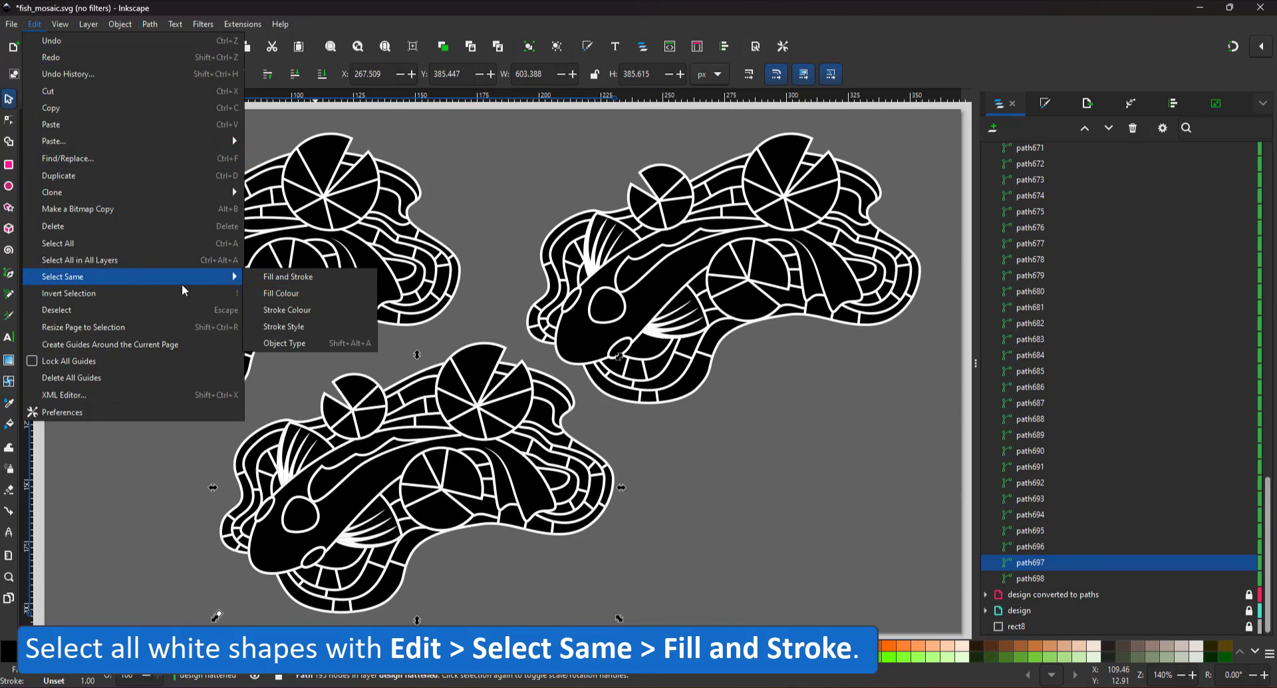
pyautogui.click(299, 294)
pyautogui.press('Delete')
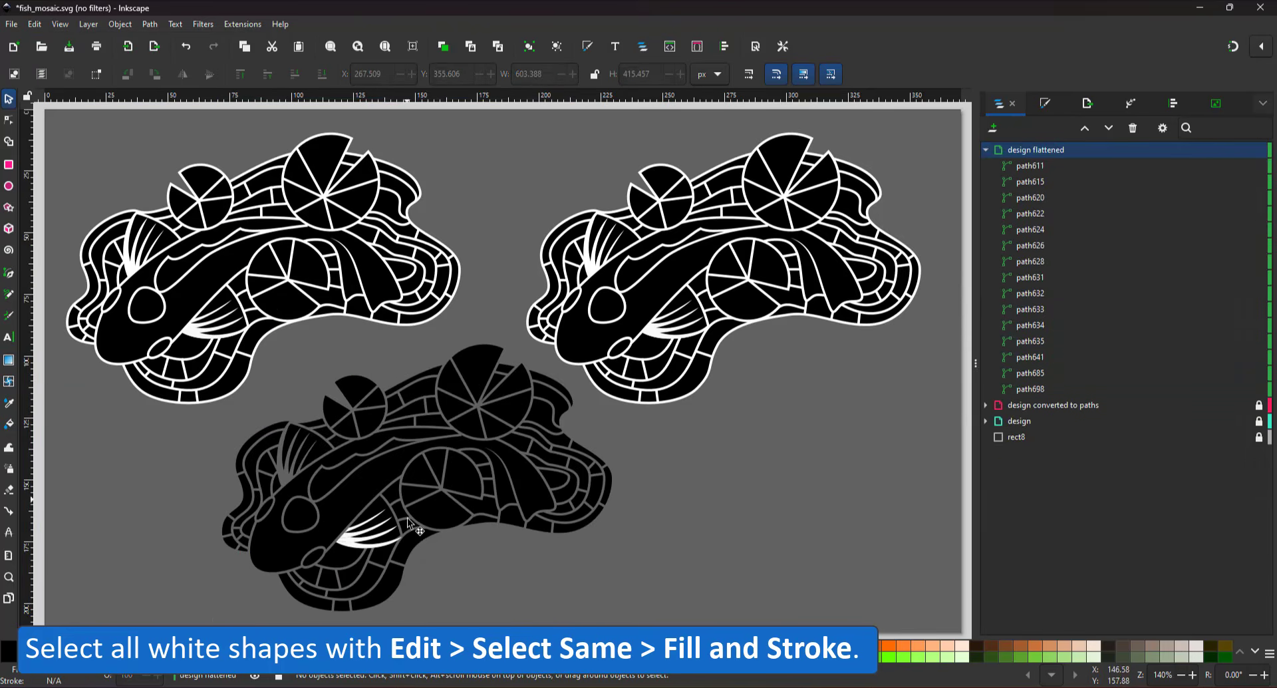
# - Delete the remaining white line shapes one by one from the lower fin of the flattened fish
pyautogui.scroll(4, 363, 518)
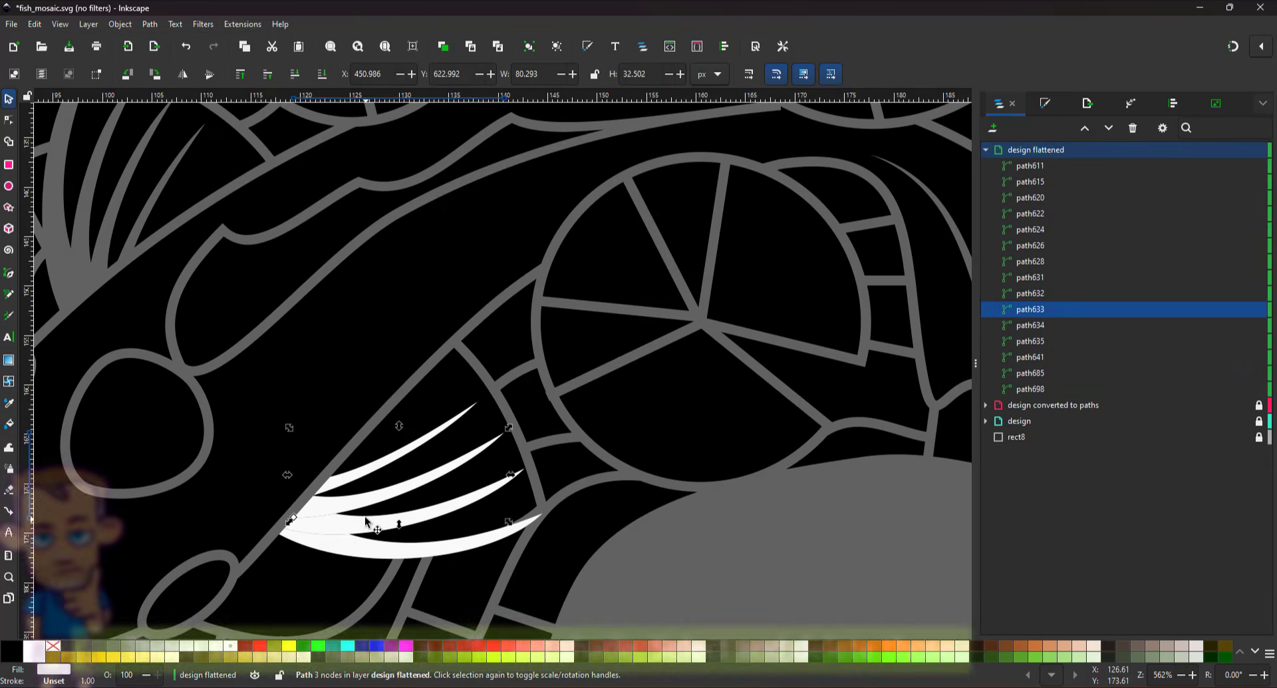
pyautogui.click(363, 476)
pyautogui.press('Delete')
pyautogui.click(351, 501)
pyautogui.press('Delete')
pyautogui.click(338, 521)
pyautogui.press('Delete')
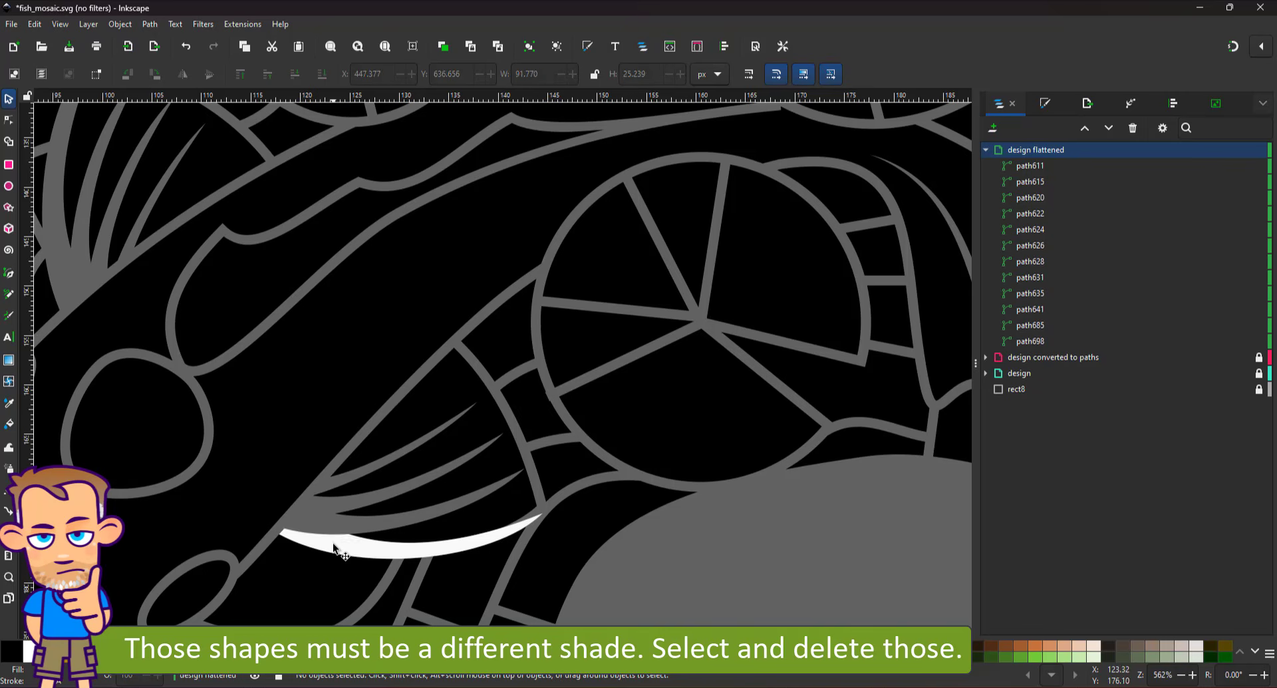
pyautogui.click(332, 543)
pyautogui.press('Delete')
pyautogui.press('5')
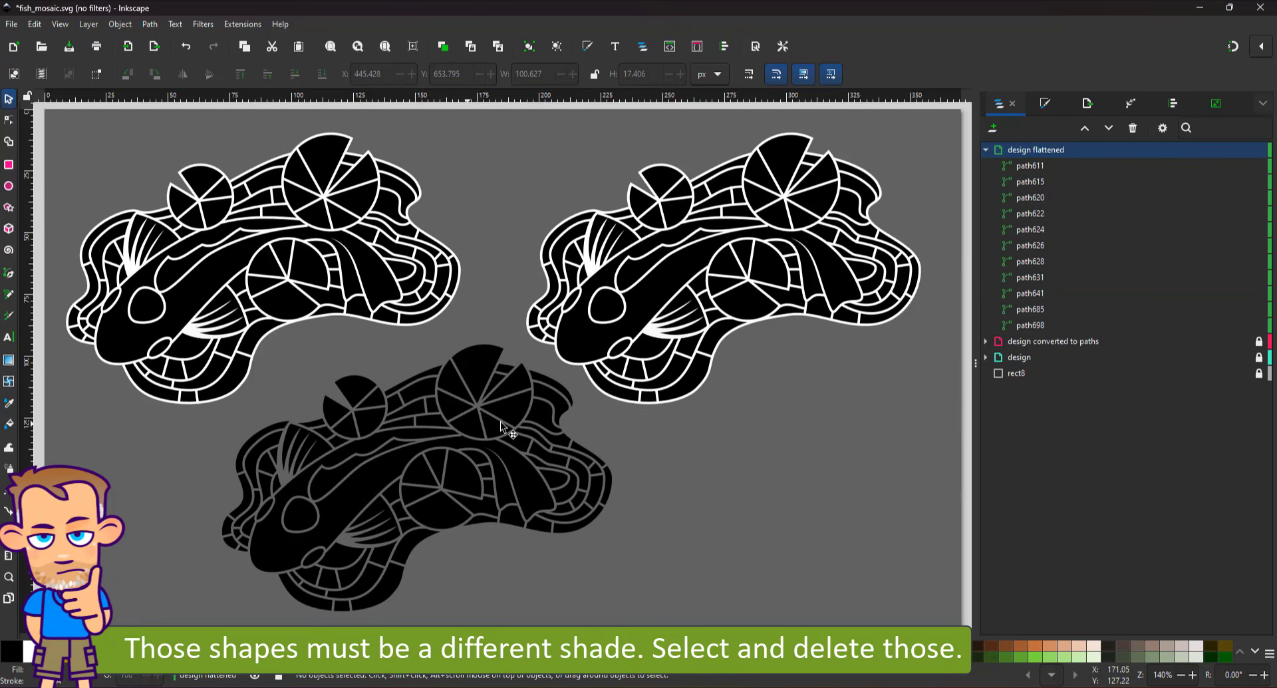
# - Select all remaining shapes in the "design flattened" layer and break them apart into individual paths
pyautogui.click(611, 492)
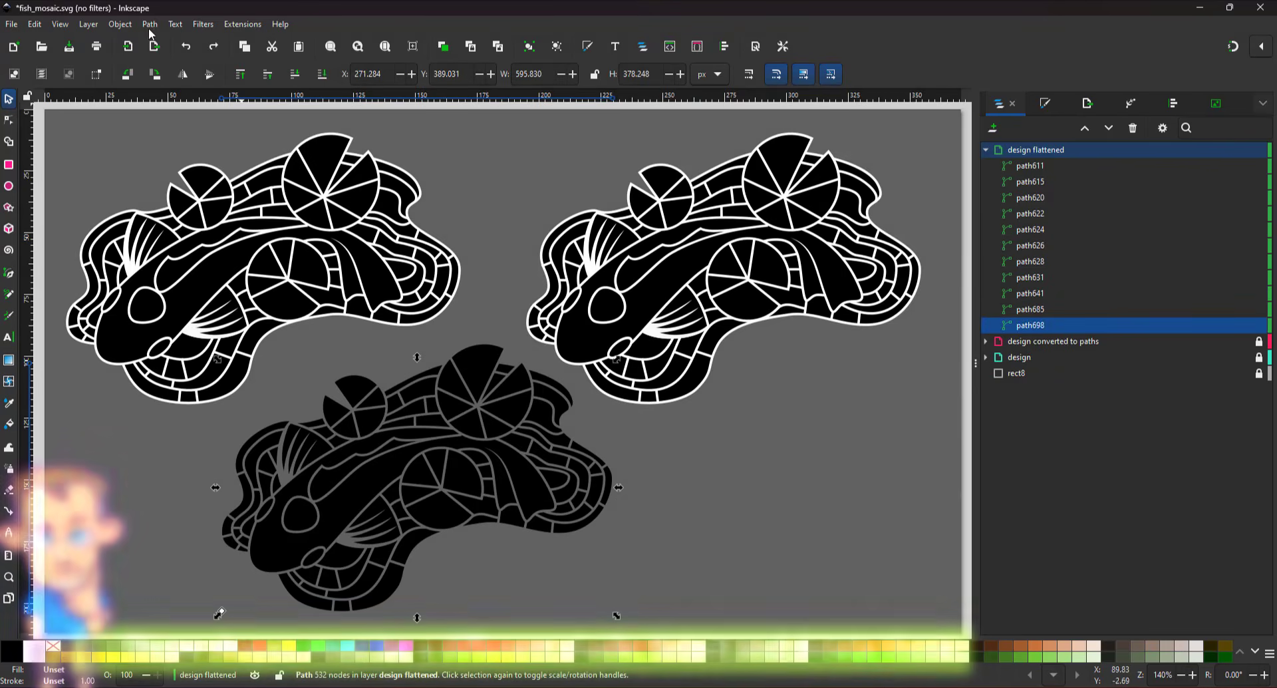
pyautogui.press('Escape')
pyautogui.hotkey('ctrl', 'a')
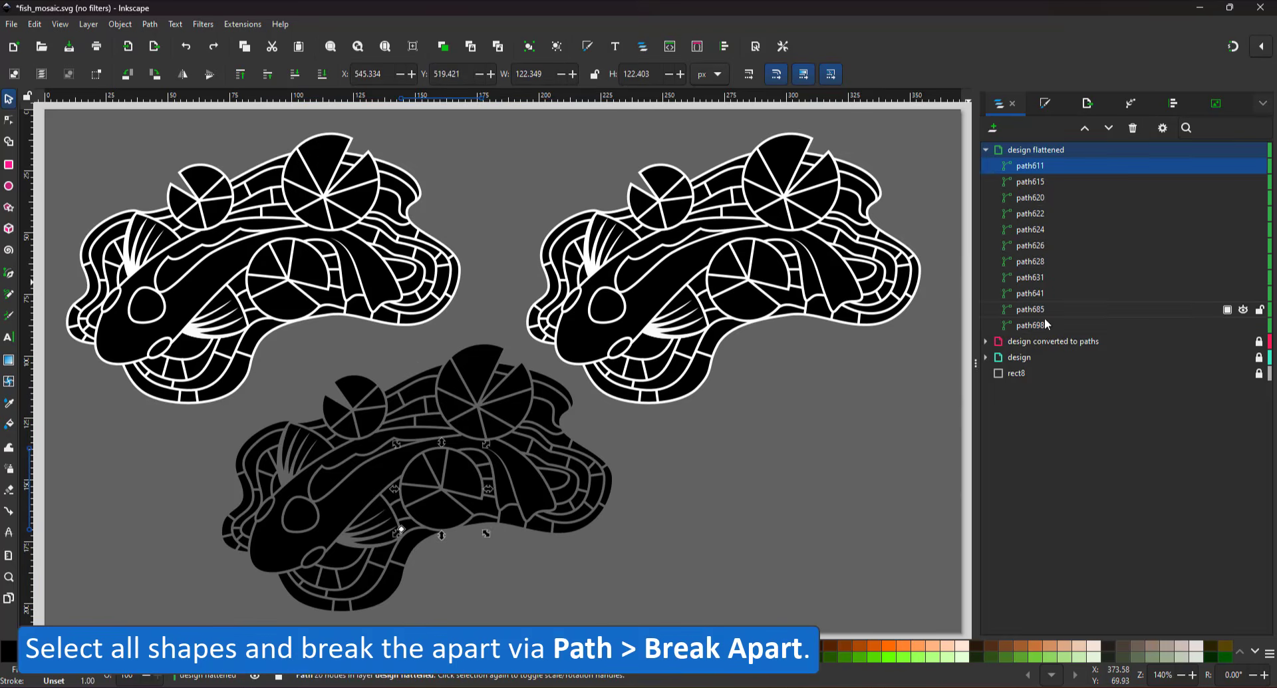
pyautogui.click(158, 26)
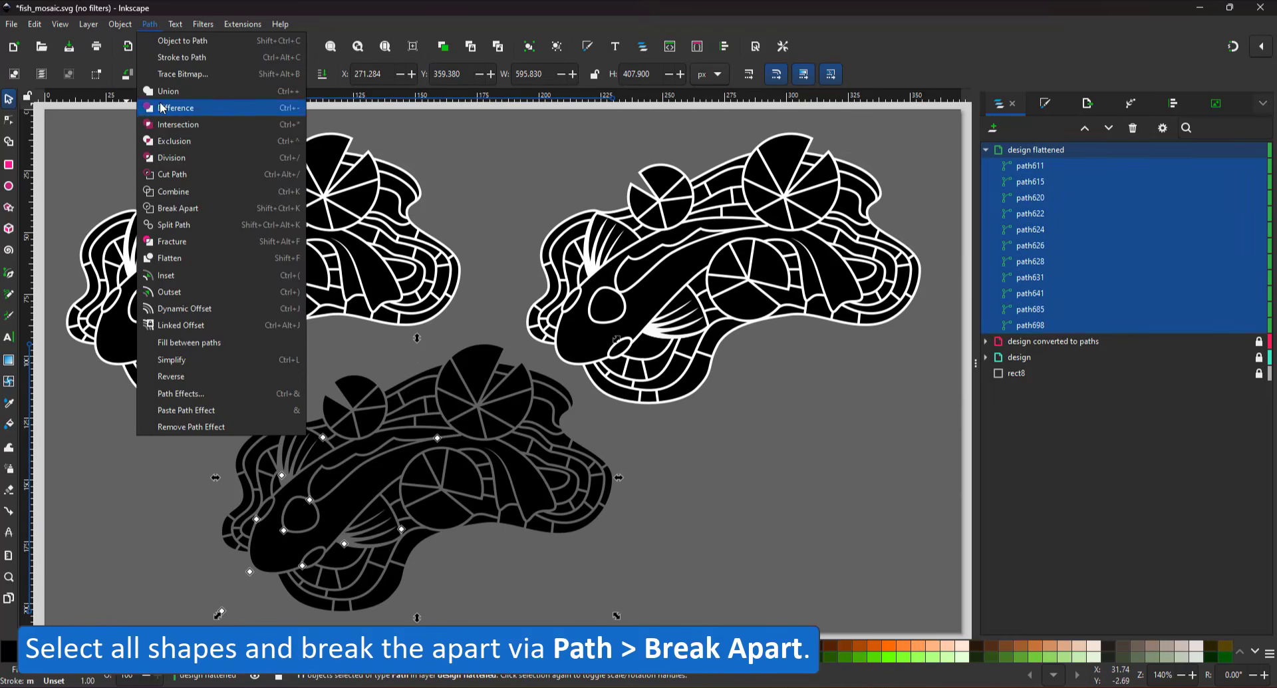
pyautogui.click(161, 208)
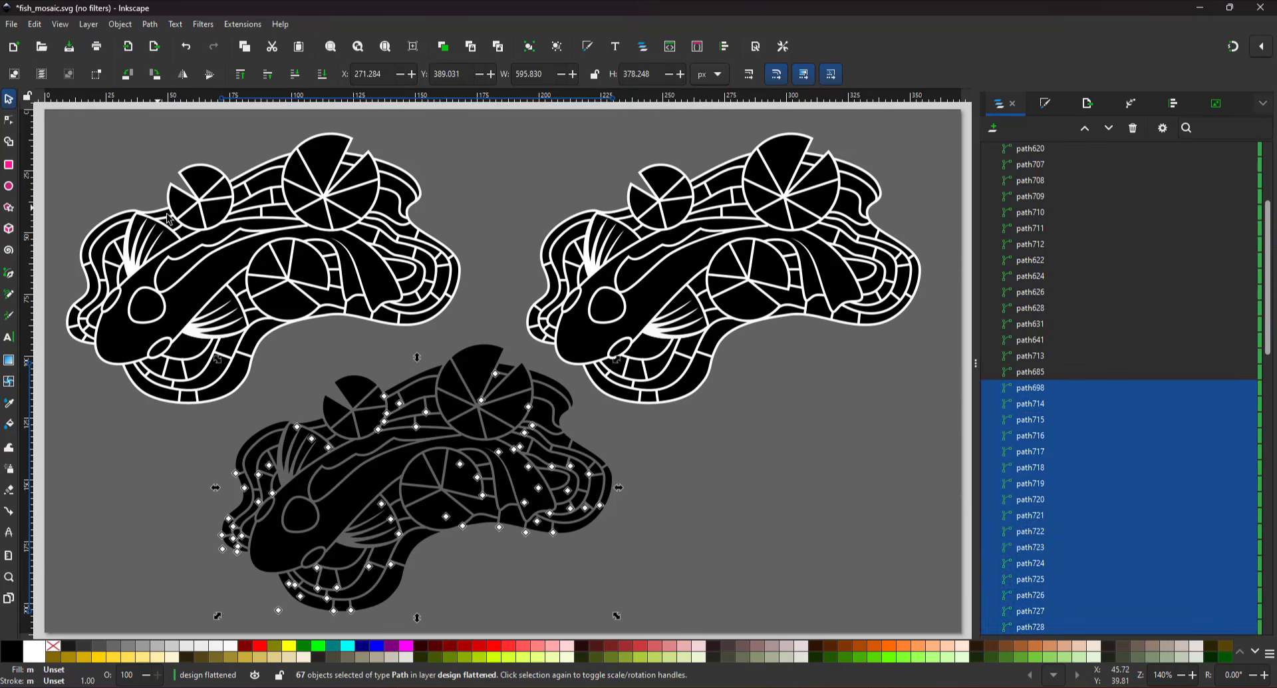
# - Try moving several separated pieces, such as water tiles, the fish body and a lily pad segment, undoing each move
pyautogui.moveTo(604, 502); pyautogui.dragTo(656, 507)
pyautogui.hotkey('ctrl', 'z')
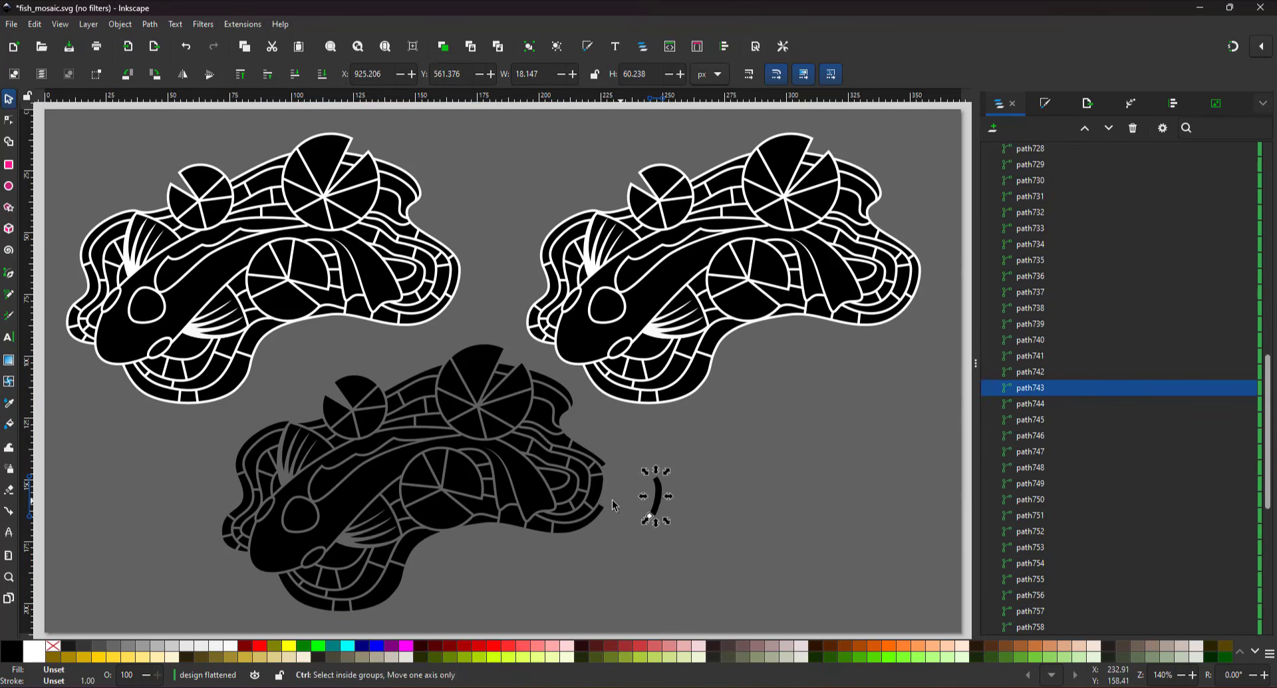
pyautogui.hotkey('ctrl', 'z')
pyautogui.moveTo(584, 527); pyautogui.dragTo(608, 564)
pyautogui.hotkey('ctrl', 'z')
pyautogui.moveTo(524, 474); pyautogui.dragTo(834, 525)
pyautogui.hotkey('ctrl', 'z')
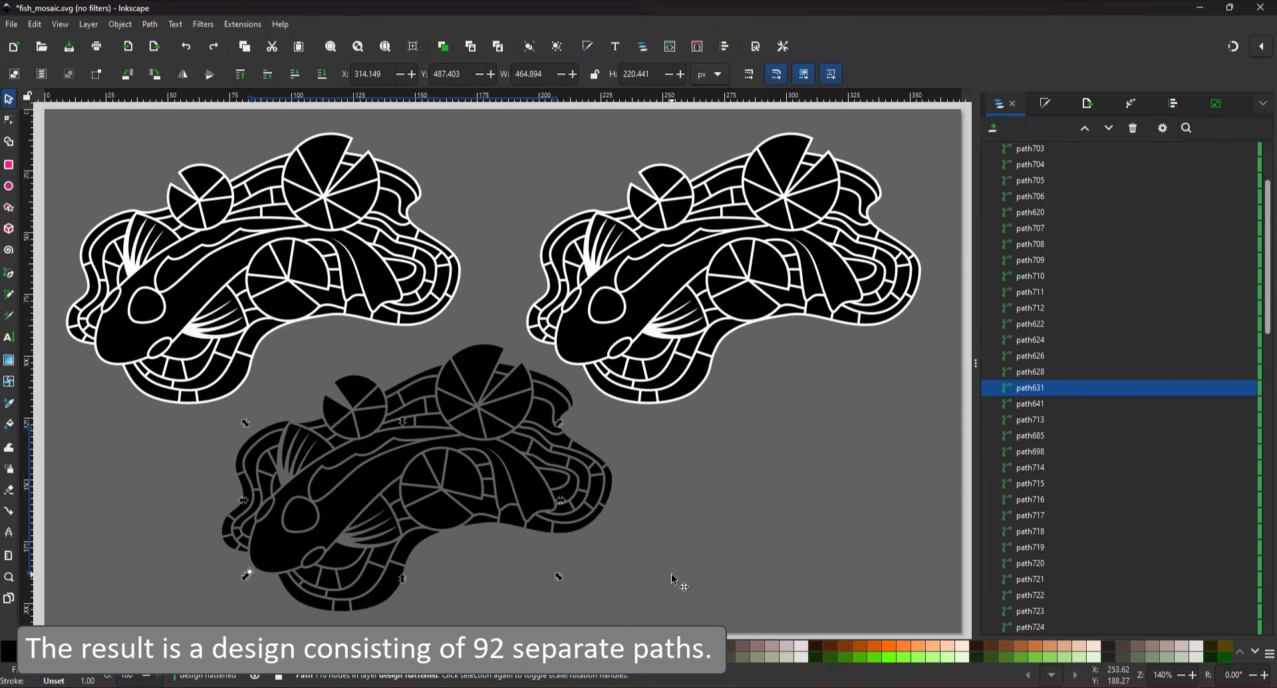
pyautogui.moveTo(485, 356); pyautogui.dragTo(487, 304)
pyautogui.hotkey('ctrl', 'z')
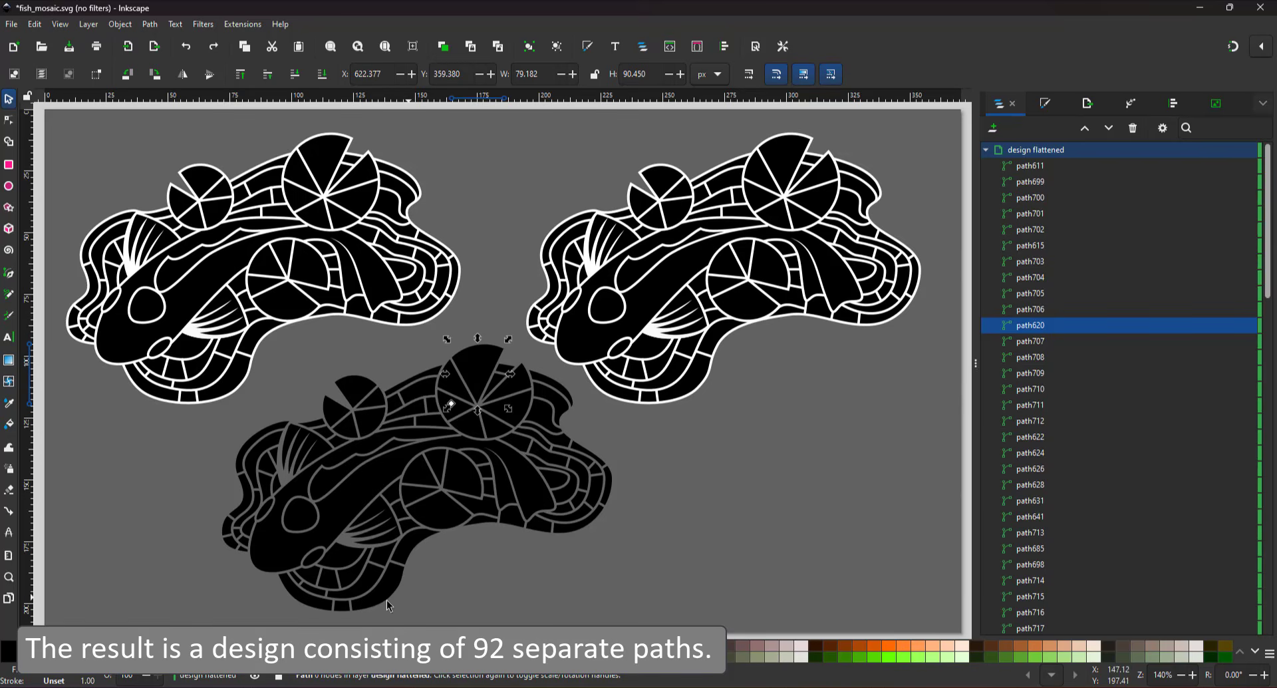
# - Select every path in the "design flattened" layer, remove the stroke and fill all paths with light blue 00c2ff
pyautogui.click(1051, 166)
pyautogui.scroll(-19, 1071, 232)
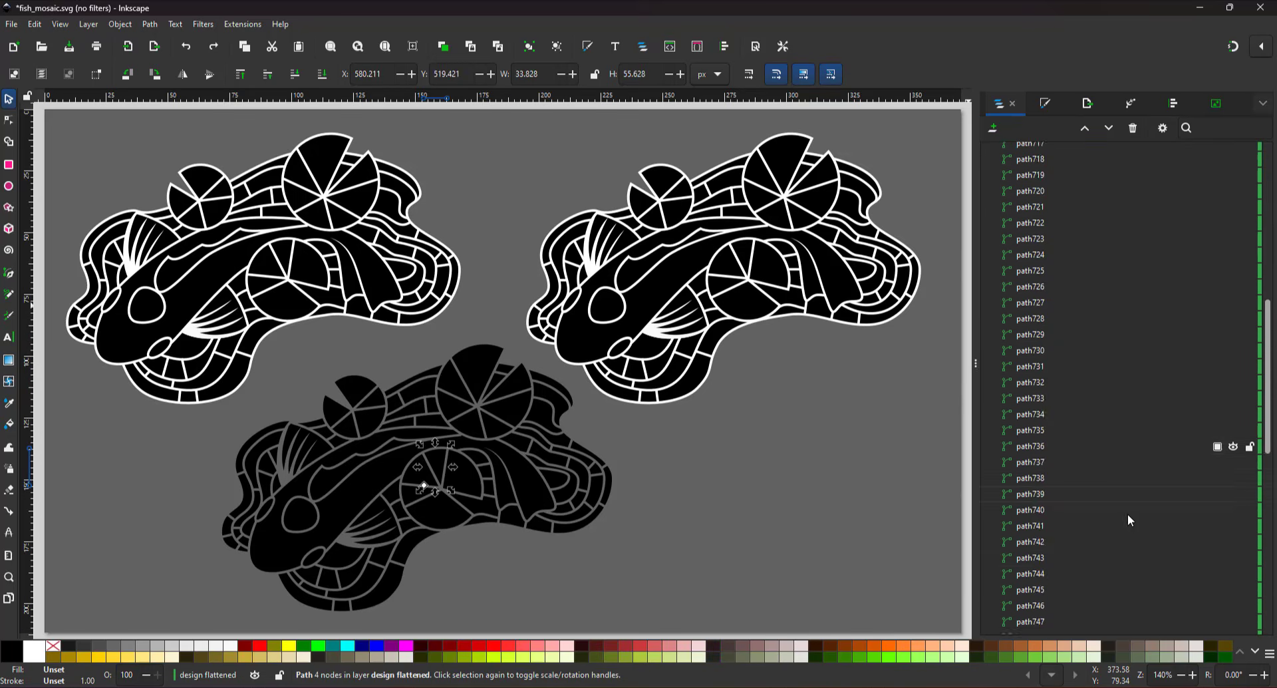
pyautogui.keyDown('shift'); pyautogui.click(1040, 581); pyautogui.keyUp('shift')
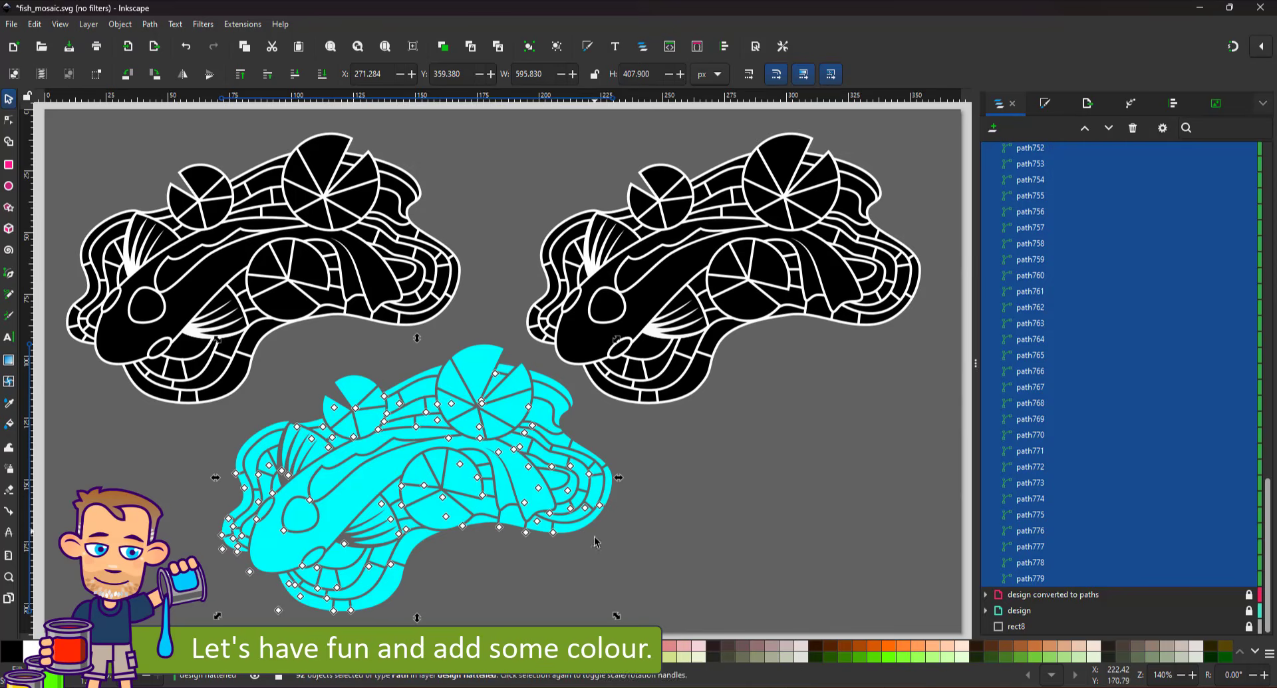
pyautogui.click(1046, 104)
pyautogui.click(1011, 148)
pyautogui.click(993, 148)
pyautogui.click(1002, 127)
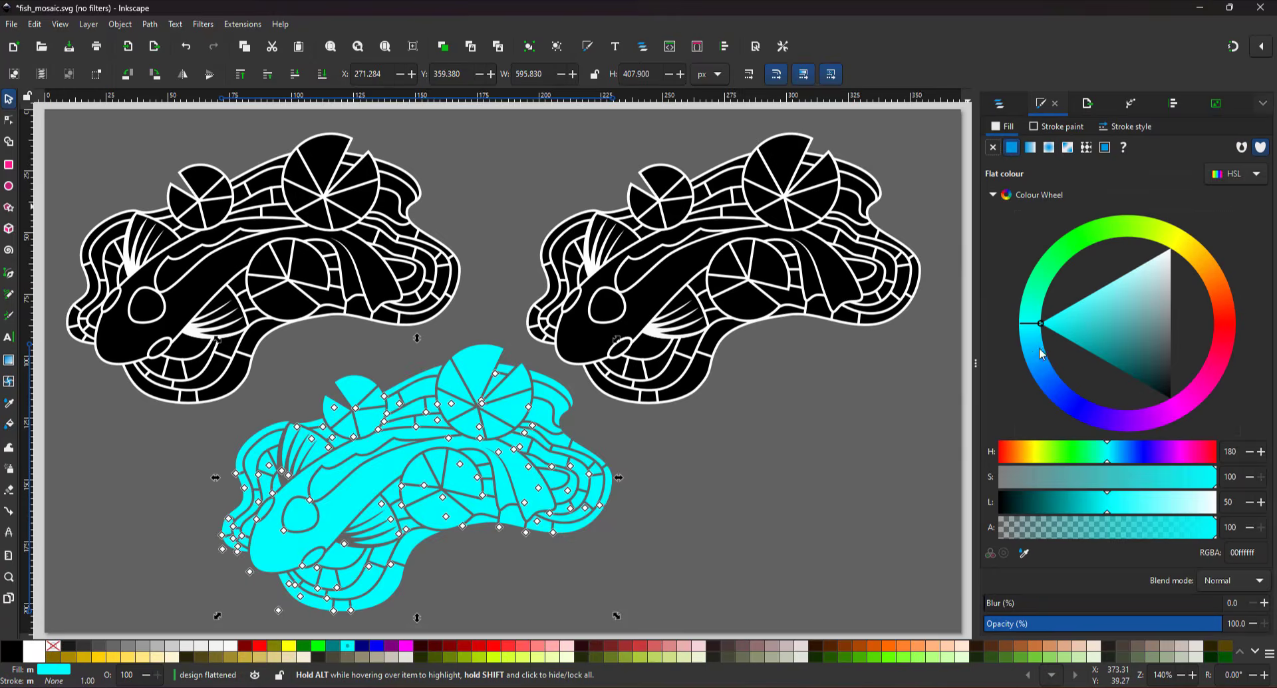
pyautogui.moveTo(1029, 361); pyautogui.dragTo(1135, 134)
pyautogui.press('Escape')
# - Fill the fish body with white and its head spot and back patch with orange-red ed5331
pyautogui.click(275, 548)
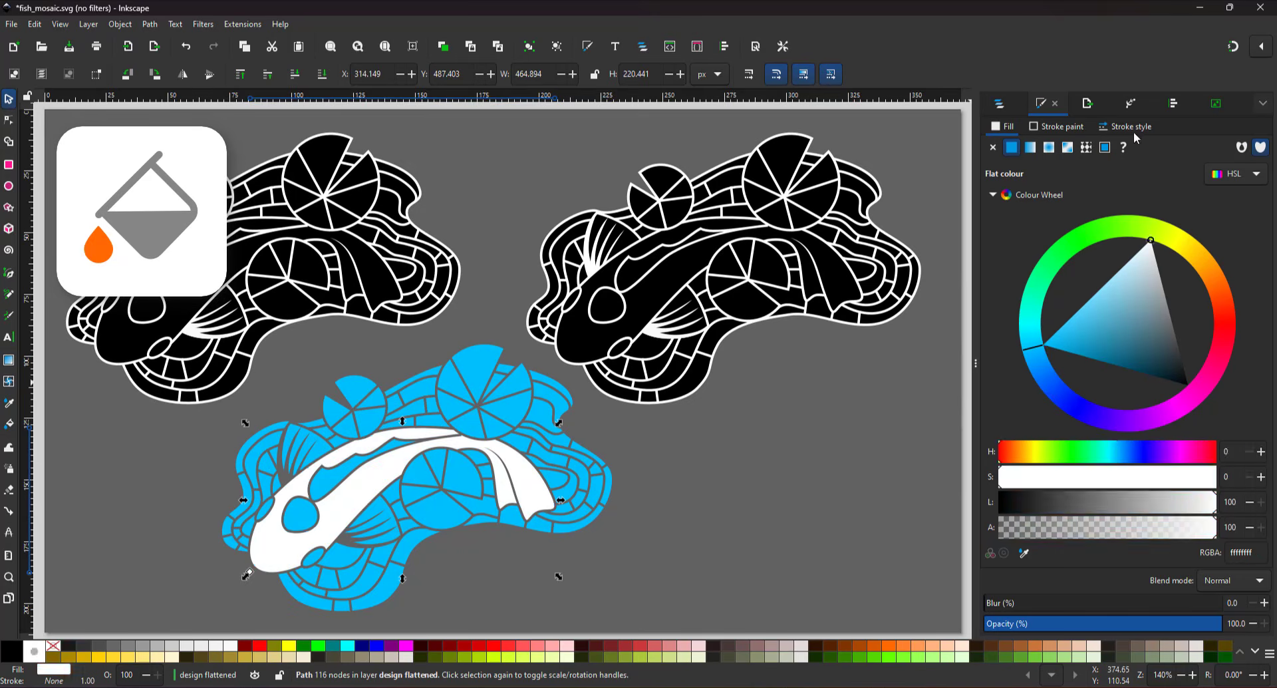
pyautogui.click(321, 491)
pyautogui.keyDown('shift'); pyautogui.click(302, 514); pyautogui.keyUp('shift')
pyautogui.click(1223, 305)
pyautogui.click(1174, 329)
# - Fill both eyes of the fish with dark blue 1b4654
pyautogui.click(267, 510)
pyautogui.keyDown('shift'); pyautogui.click(313, 555); pyautogui.keyUp('shift')
pyautogui.click(1024, 346)
pyautogui.click(1151, 361)
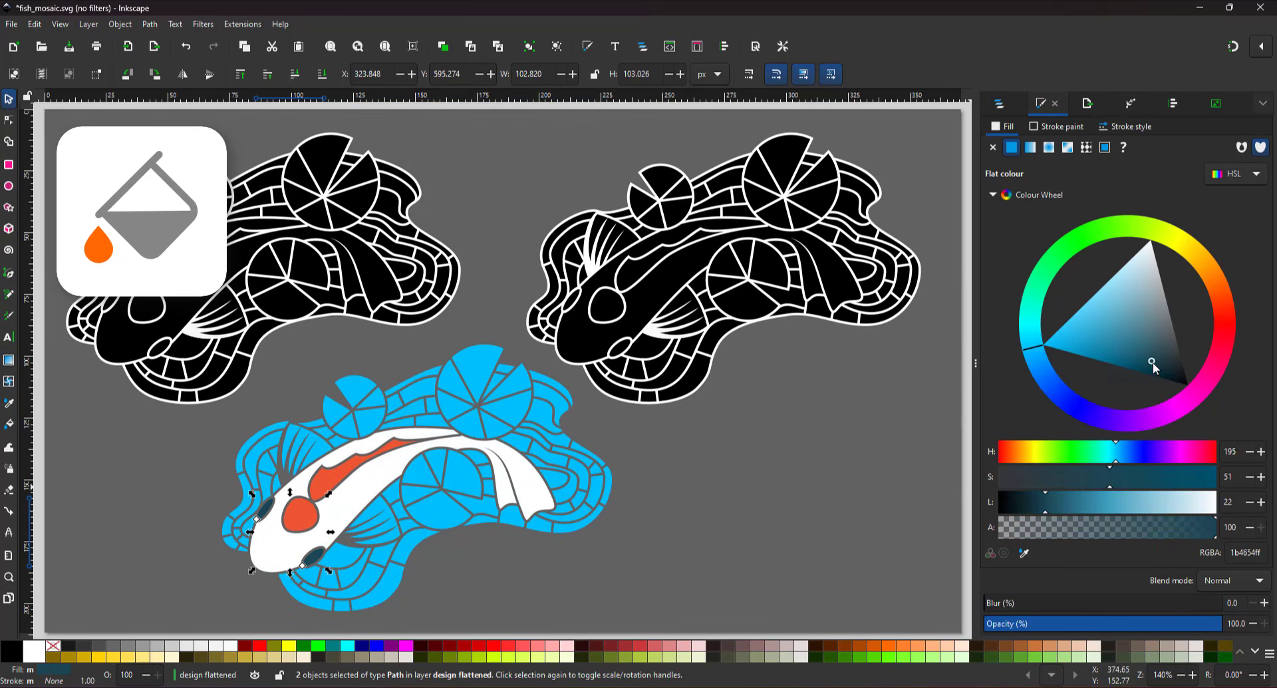
# - Colour the upper and lower fin pieces with the fish's orange-red ed5331 using the Dropper tool
pyautogui.click(319, 447)
pyautogui.keyDown('shift'); pyautogui.click(376, 504); pyautogui.keyUp('shift')
pyautogui.press('d')
pyautogui.click(329, 479)
pyautogui.press('s')
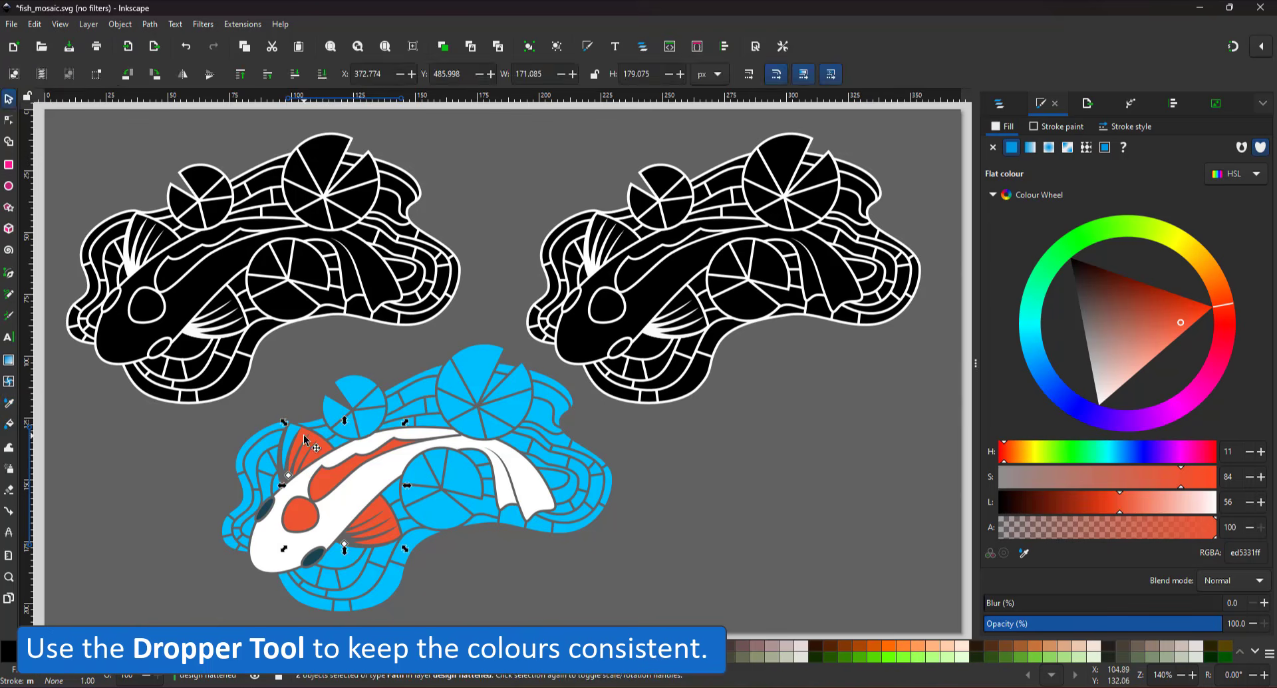
pyautogui.click(293, 436)
pyautogui.press('d')
pyautogui.click(322, 447)
pyautogui.press('s')
# - Select all segments of the three lily pads and fill them with a medium green
pyautogui.click(336, 414)
pyautogui.keyDown('shift'); pyautogui.click(346, 427); pyautogui.keyUp('shift')
pyautogui.keyDown('shift'); pyautogui.click(368, 422); pyautogui.keyUp('shift')
pyautogui.keyDown('shift'); pyautogui.click(358, 389); pyautogui.keyUp('shift')
pyautogui.keyDown('shift'); pyautogui.click(374, 401); pyautogui.keyUp('shift')
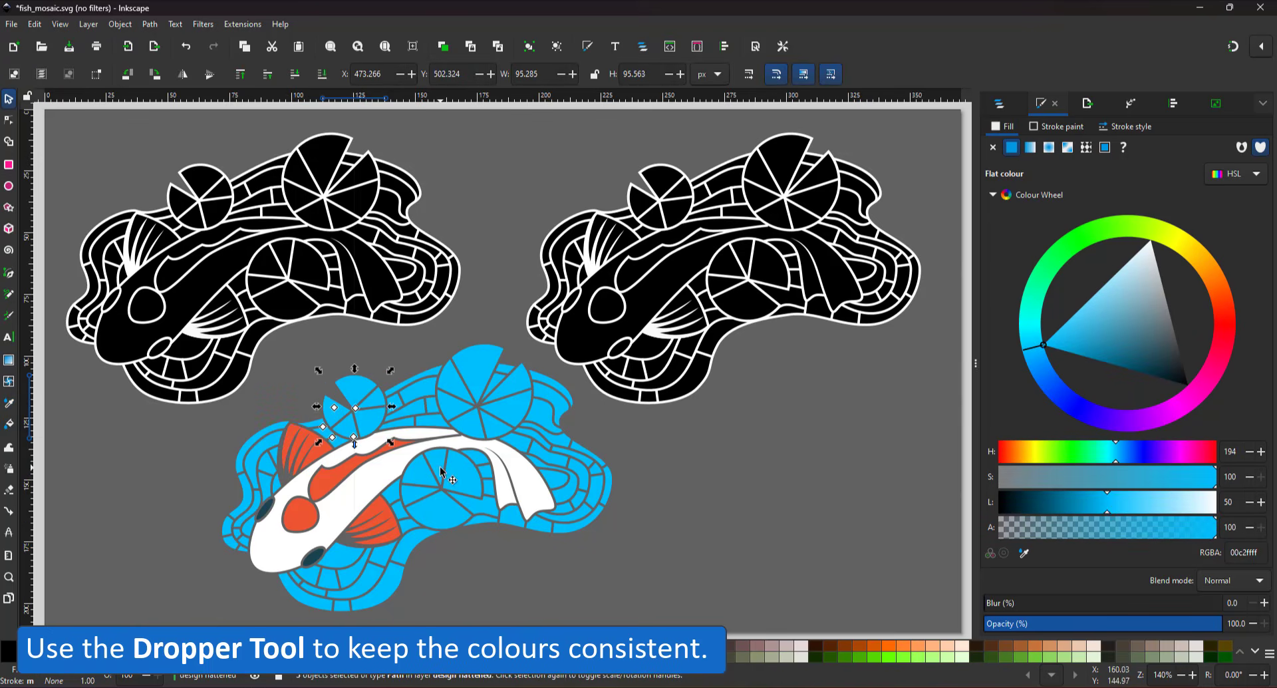
pyautogui.keyDown('shift'); pyautogui.click(439, 468); pyautogui.keyUp('shift')
pyautogui.keyDown('shift'); pyautogui.click(417, 475); pyautogui.keyUp('shift')
pyautogui.keyDown('shift'); pyautogui.click(450, 401); pyautogui.keyUp('shift')
pyautogui.keyDown('shift'); pyautogui.click(474, 369); pyautogui.keyUp('shift')
pyautogui.keyDown('shift'); pyautogui.click(471, 424); pyautogui.keyUp('shift')
pyautogui.keyDown('shift'); pyautogui.click(493, 423); pyautogui.keyUp('shift')
pyautogui.keyDown('shift'); pyautogui.click(512, 408); pyautogui.keyUp('shift')
pyautogui.keyDown('shift'); pyautogui.click(510, 391); pyautogui.keyUp('shift')
pyautogui.click(1050, 262)
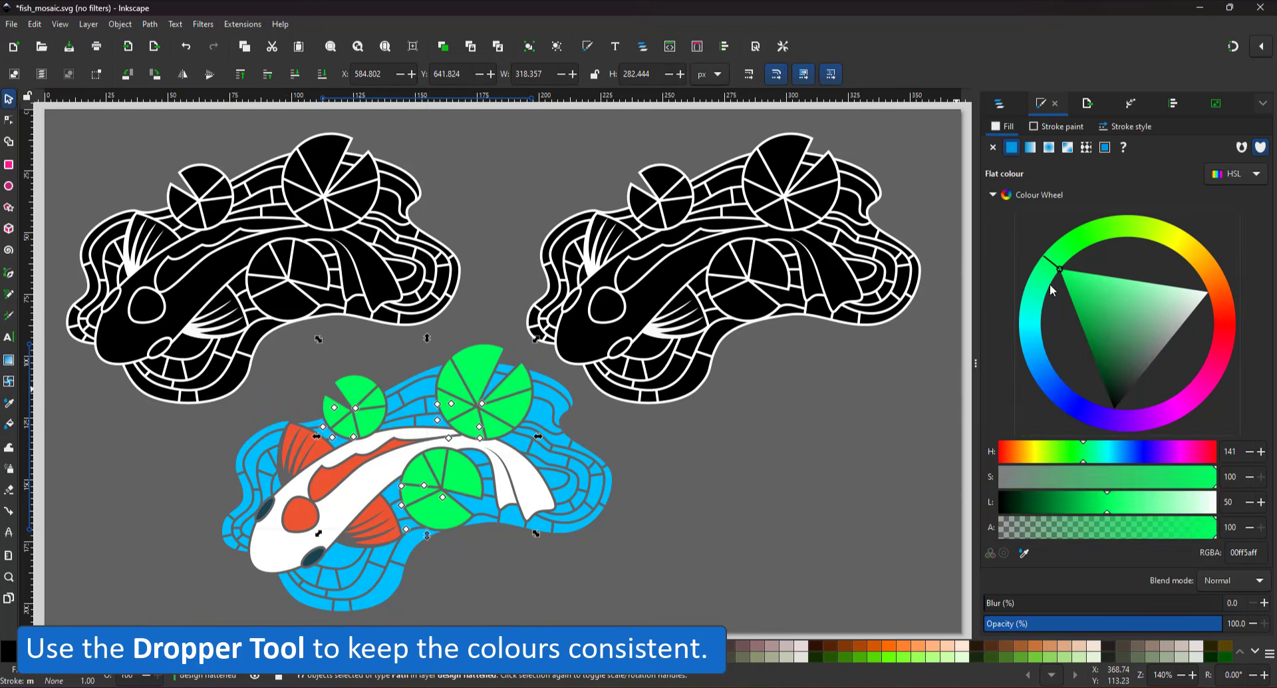
pyautogui.click(1073, 309)
pyautogui.click(642, 433)
# - Fill scattered water tiles around the lily pads, below the fish and at its far left with a darker blue
pyautogui.click(547, 414)
pyautogui.keyDown('shift'); pyautogui.click(413, 394); pyautogui.keyUp('shift')
pyautogui.keyDown('shift'); pyautogui.click(399, 553); pyautogui.keyUp('shift')
pyautogui.keyDown('shift'); pyautogui.click(326, 560); pyautogui.keyUp('shift')
pyautogui.keyDown('shift'); pyautogui.click(303, 578); pyautogui.keyUp('shift')
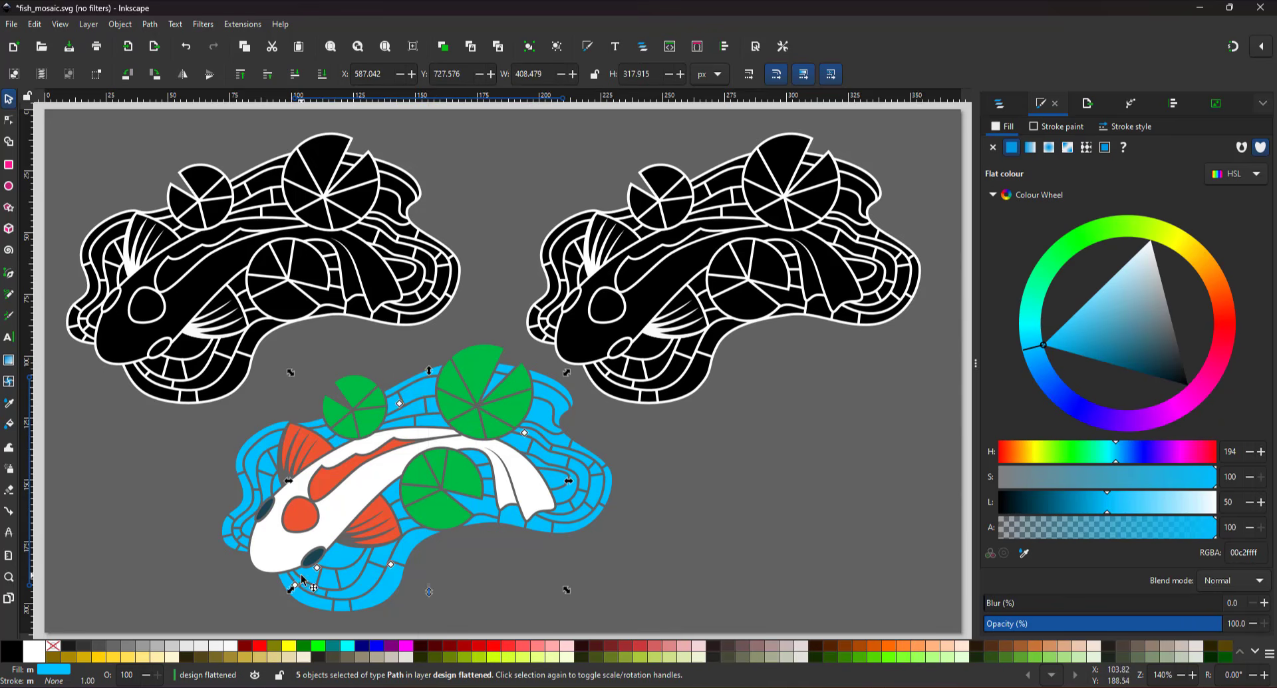
pyautogui.keyDown('shift'); pyautogui.click(229, 528); pyautogui.keyUp('shift')
pyautogui.keyDown('shift'); pyautogui.click(236, 511); pyautogui.keyUp('shift')
pyautogui.moveTo(1069, 346); pyautogui.dragTo(1084, 357)
pyautogui.press('d')
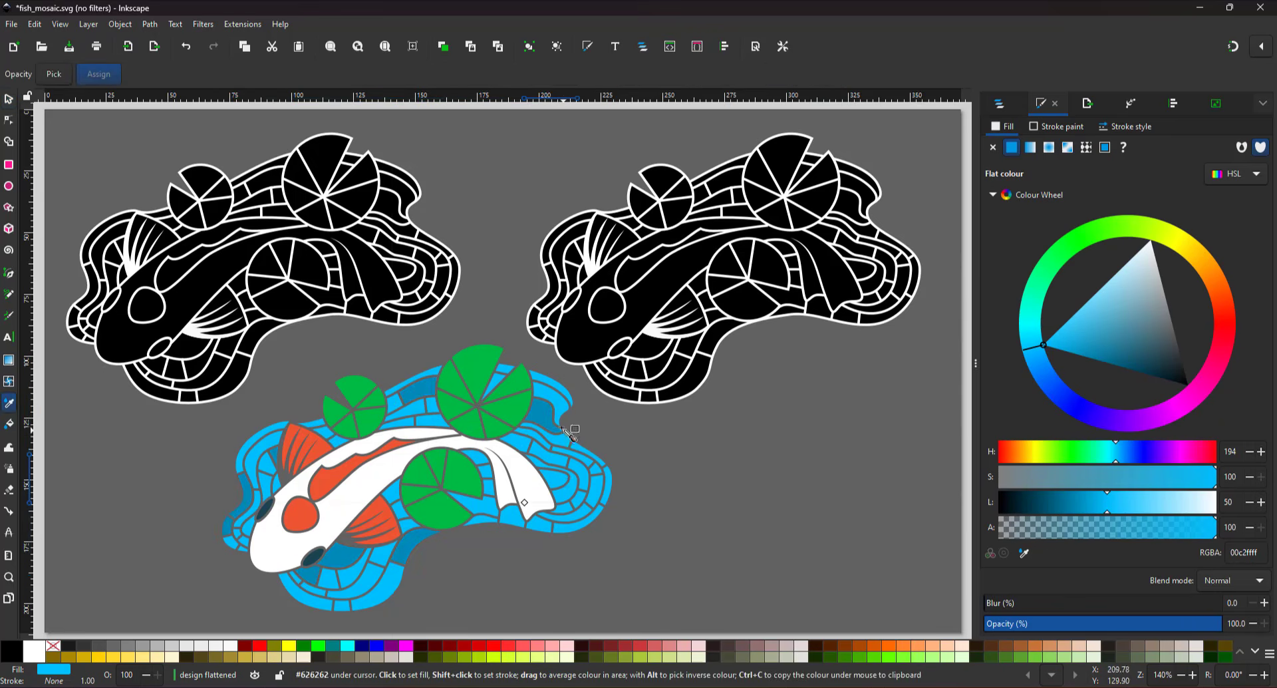
pyautogui.press('s')
# - Fill the water tile above the fish's back and two tiles beside the large lily pad with lighter blues such as 55c9ee
pyautogui.click(399, 424)
pyautogui.click(1085, 310)
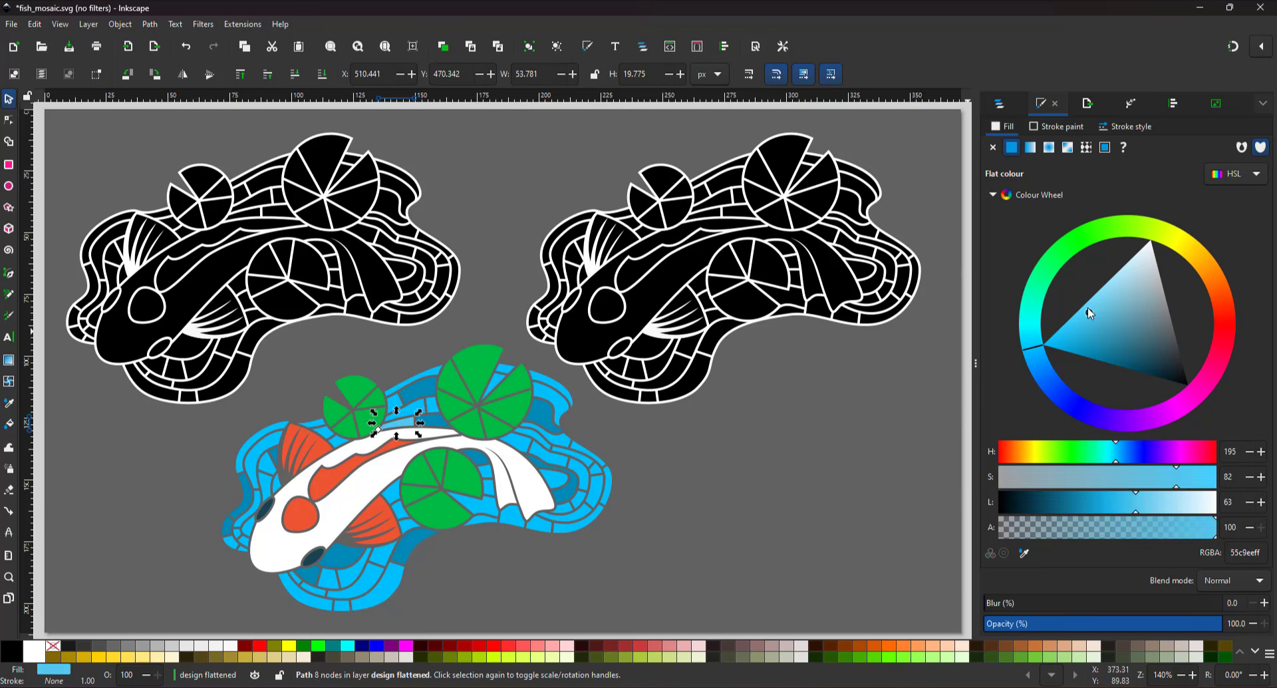
pyautogui.click(553, 394)
pyautogui.keyDown('shift'); pyautogui.click(533, 436); pyautogui.keyUp('shift')
pyautogui.click(1080, 320)
# - Colour four water tiles along the lower edge of the design with light blue 66daff using the Dropper tool
pyautogui.click(577, 523)
pyautogui.keyDown('shift'); pyautogui.click(512, 518); pyautogui.keyUp('shift')
pyautogui.keyDown('shift'); pyautogui.click(253, 509); pyautogui.keyUp('shift')
pyautogui.press('d')
pyautogui.click(402, 423)
pyautogui.press('s')
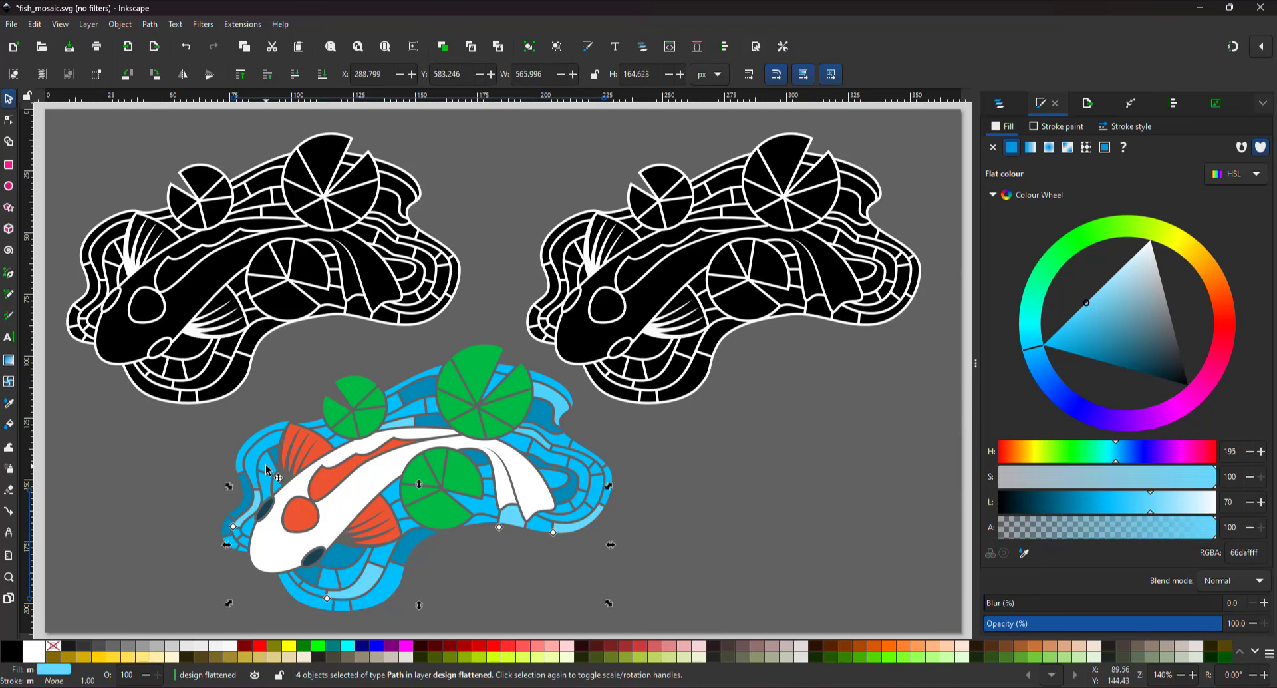
# - Fill several water tiles below the fish with a dark muted blue and recolour a tile beyond the tail using the Dropper tool
pyautogui.click(299, 592)
pyautogui.keyDown('shift'); pyautogui.click(355, 575); pyautogui.keyUp('shift')
pyautogui.click(1114, 365)
pyautogui.click(579, 505)
pyautogui.press('d')
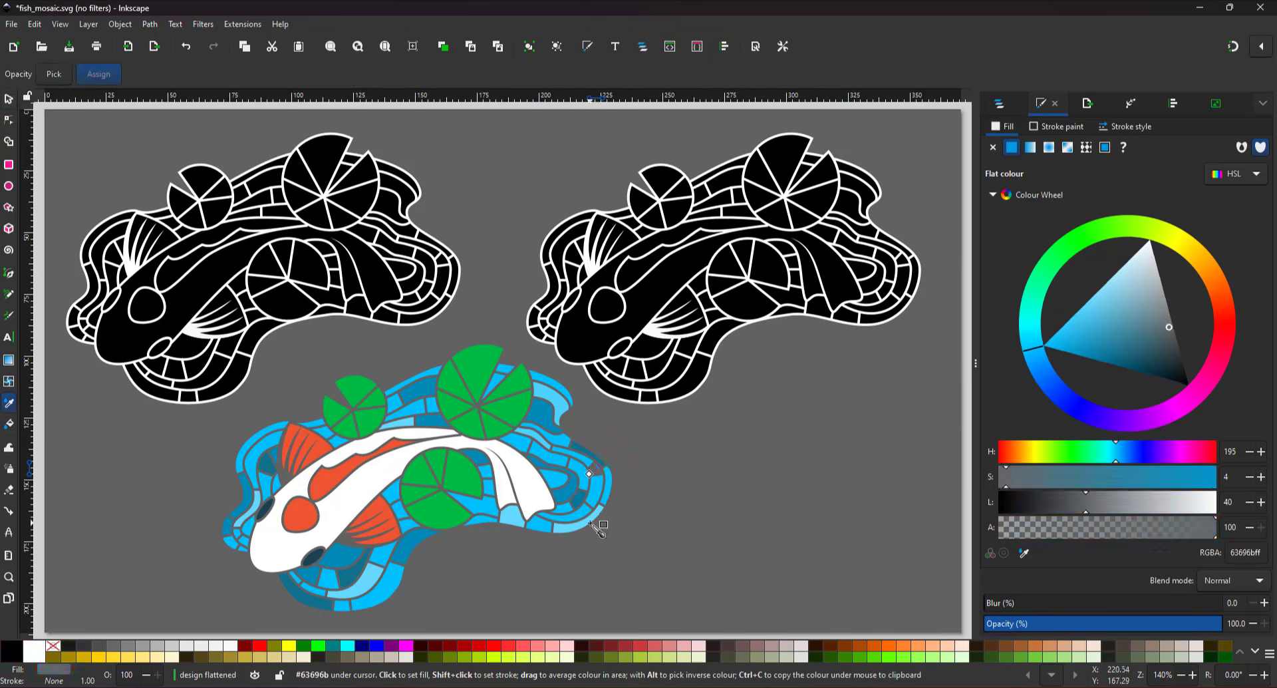
pyautogui.click(593, 520)
pyautogui.press('s')
# - Shade selected segments of the three lily pads with darker greens, including 006123
pyautogui.click(478, 377)
pyautogui.keyDown('shift'); pyautogui.click(510, 411); pyautogui.keyUp('shift')
pyautogui.keyDown('shift'); pyautogui.click(470, 426); pyautogui.keyUp('shift')
pyautogui.keyDown('shift'); pyautogui.click(420, 471); pyautogui.keyUp('shift')
pyautogui.keyDown('shift'); pyautogui.click(348, 425); pyautogui.keyUp('shift')
pyautogui.click(1091, 358)
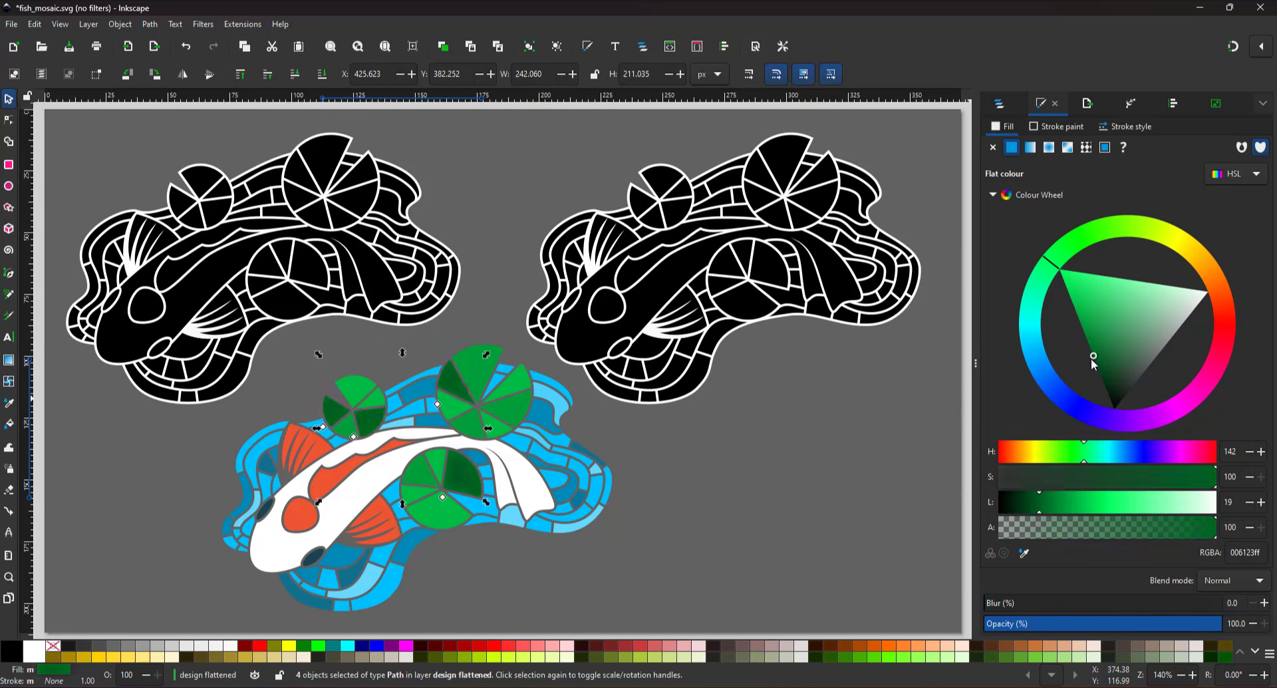